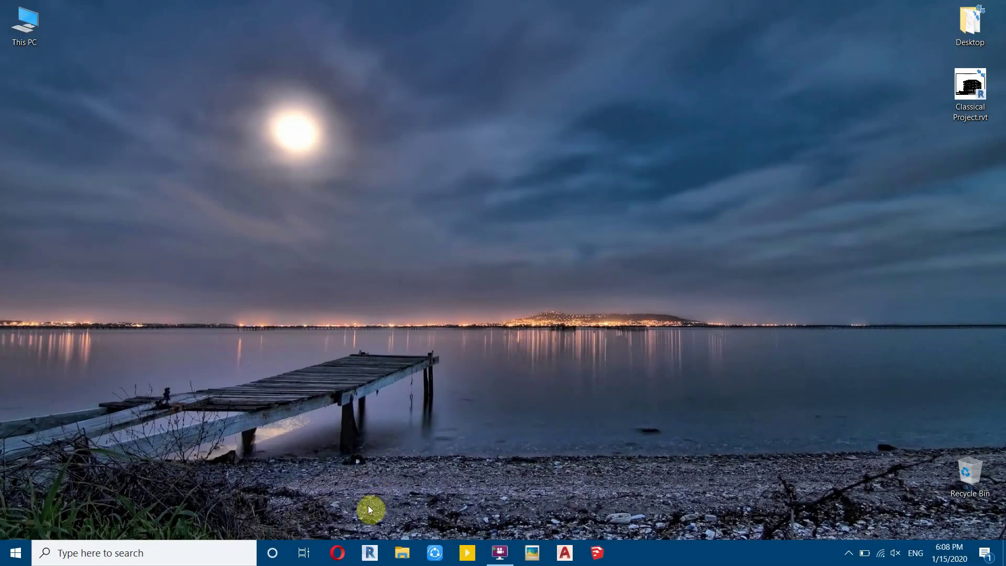
{"action": "left_click", "coordinate": [337, 551]}
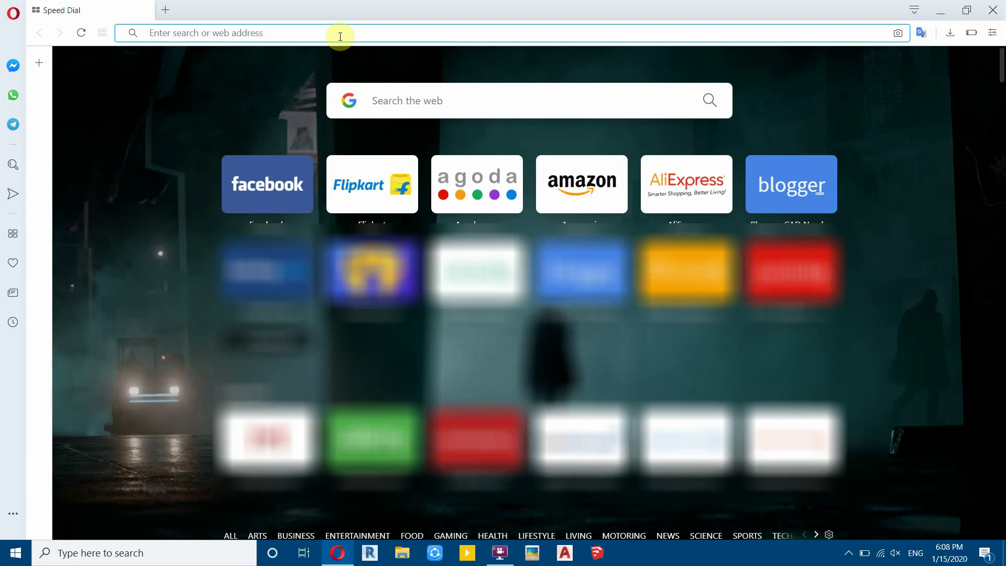
{"action": "left_click", "coordinate": [340, 36]}
{"action": "type", "text": "www.modelob"}
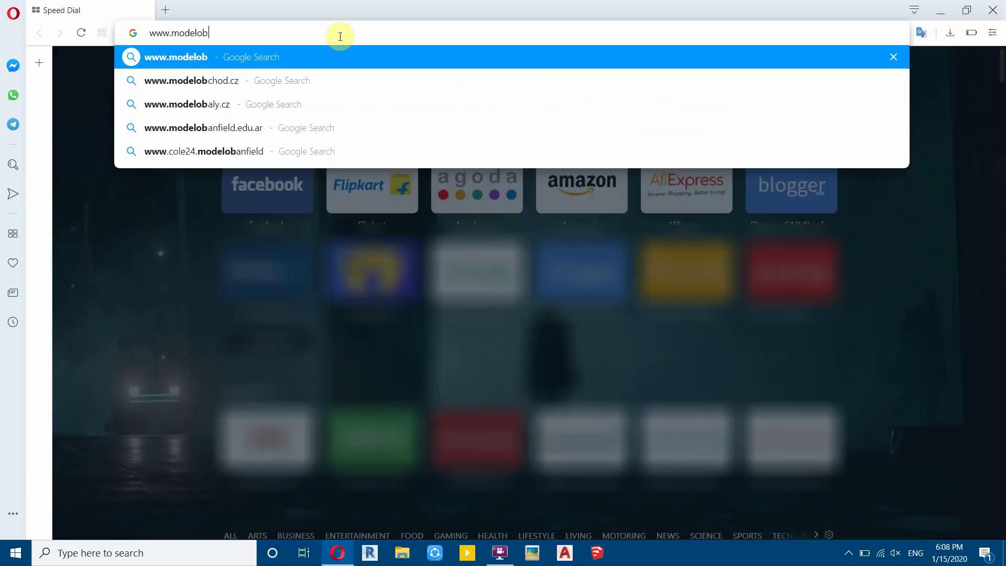
{"action": "type", "text": "jects.io"}
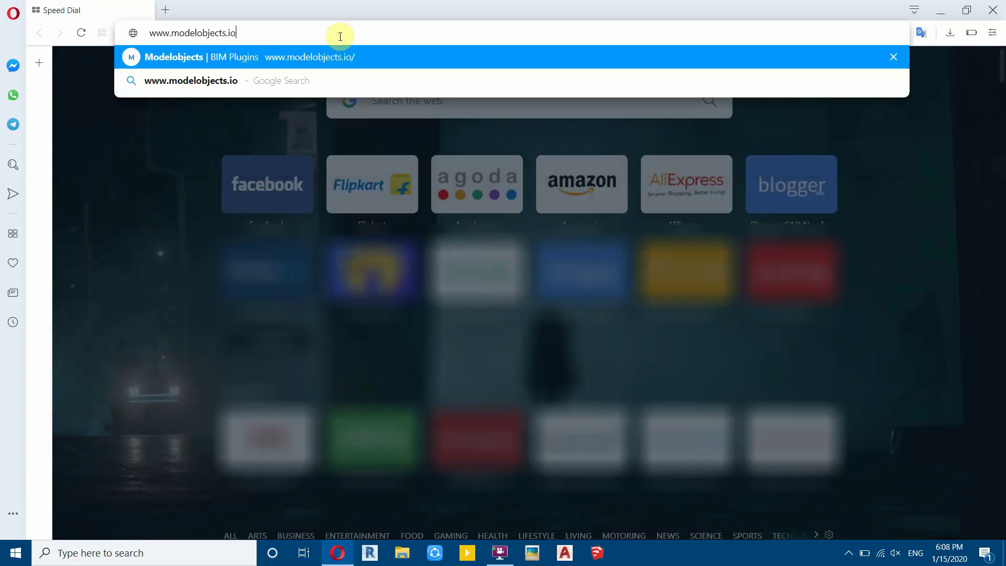
{"action": "key", "text": "Return"}
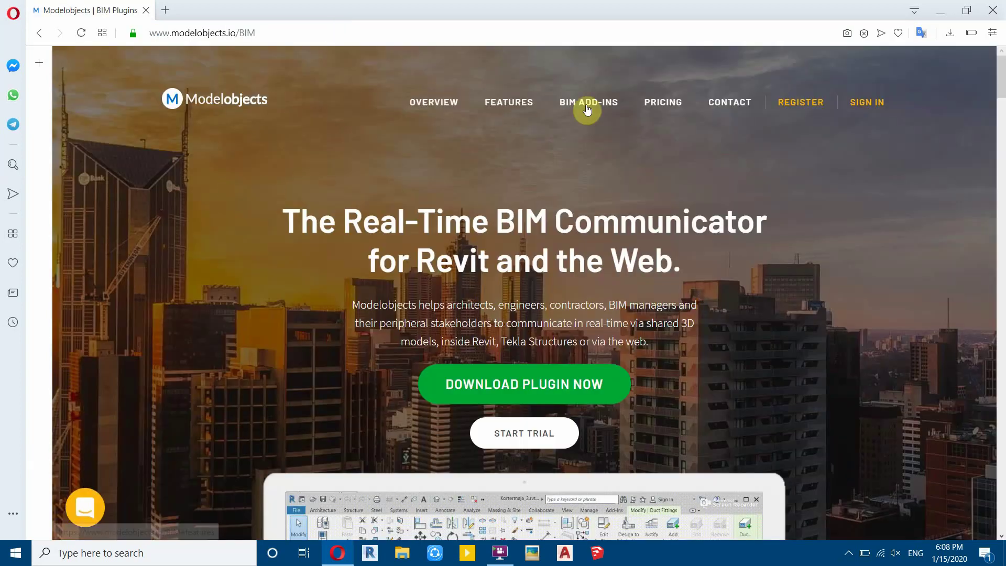
{"action": "scroll", "coordinate": [175, 208], "scroll_direction": "down", "scroll_amount": 7}
{"action": "scroll", "coordinate": [173, 205], "scroll_direction": "up", "scroll_amount": 7}
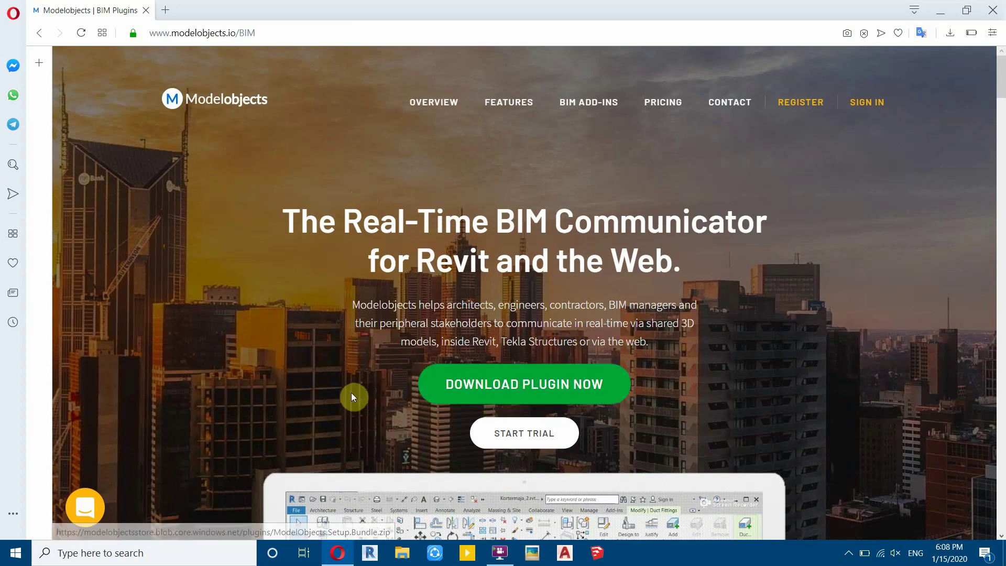
{"action": "left_click", "coordinate": [491, 386]}
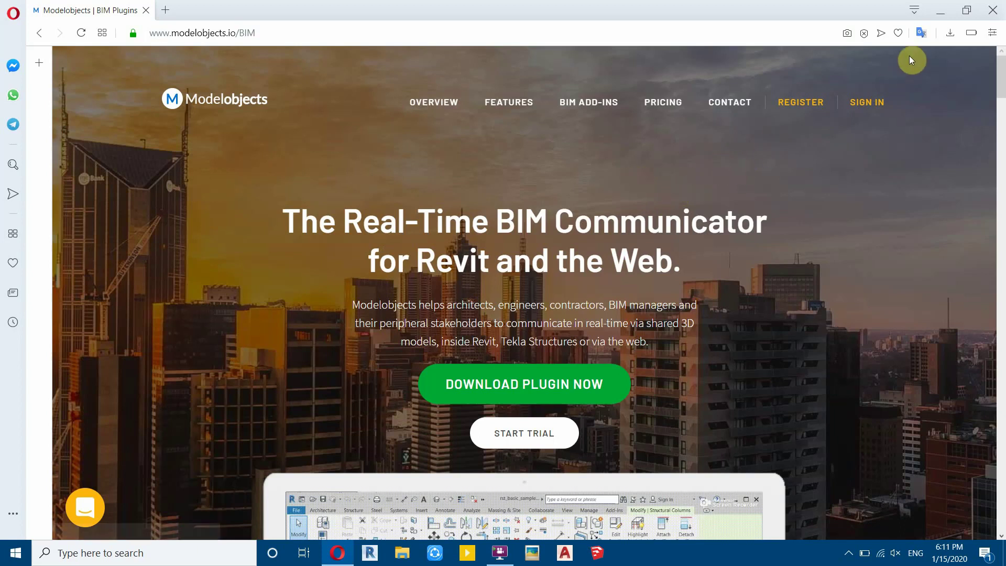
{"action": "left_click", "coordinate": [949, 33]}
- Copy ModelObjects.Plugin.Revit2019.64bit.zip from the setup bundle into Downloads using WinRAR
{"action": "left_click", "coordinate": [935, 86]}
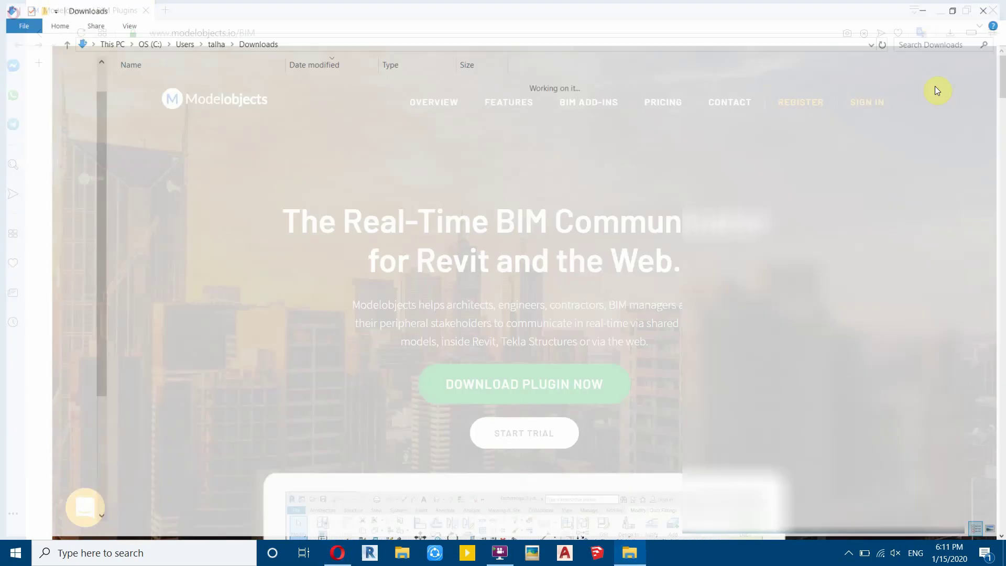
{"action": "double_click", "coordinate": [223, 101]}
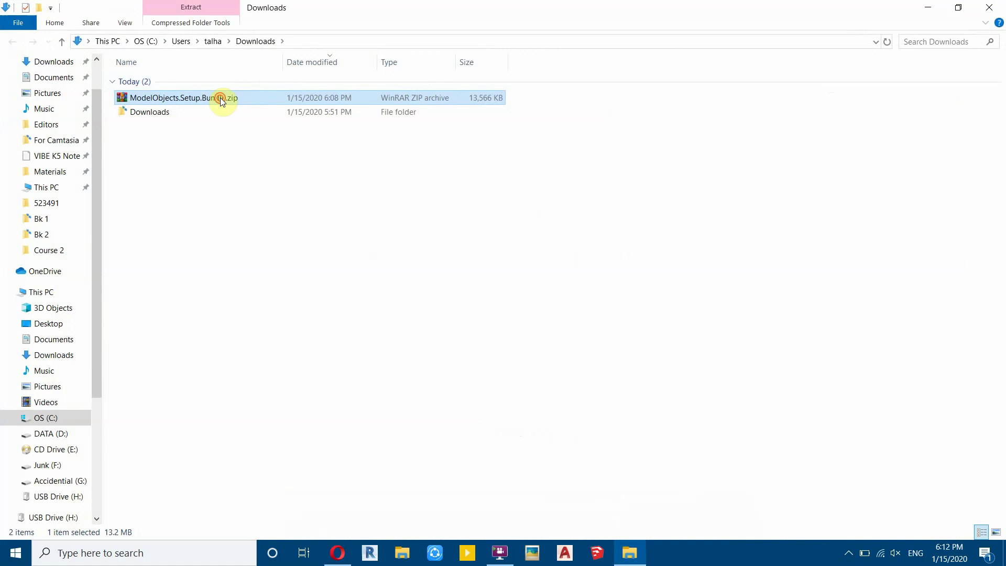
{"action": "left_click_drag", "start_coordinate": [465, 223], "coordinate": [440, 177]}
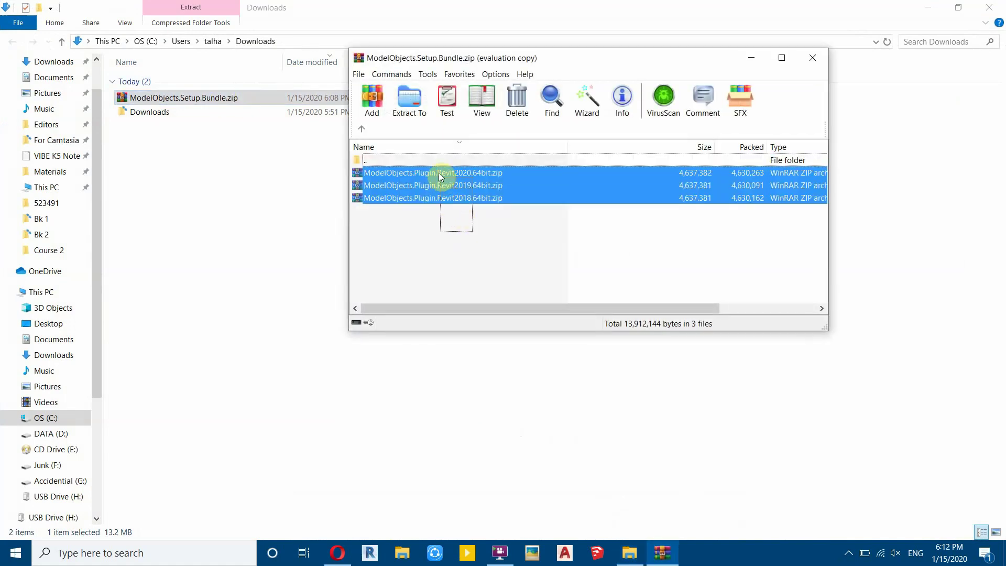
{"action": "key", "text": "Return"}
{"action": "left_click_drag", "start_coordinate": [475, 216], "coordinate": [443, 235]}
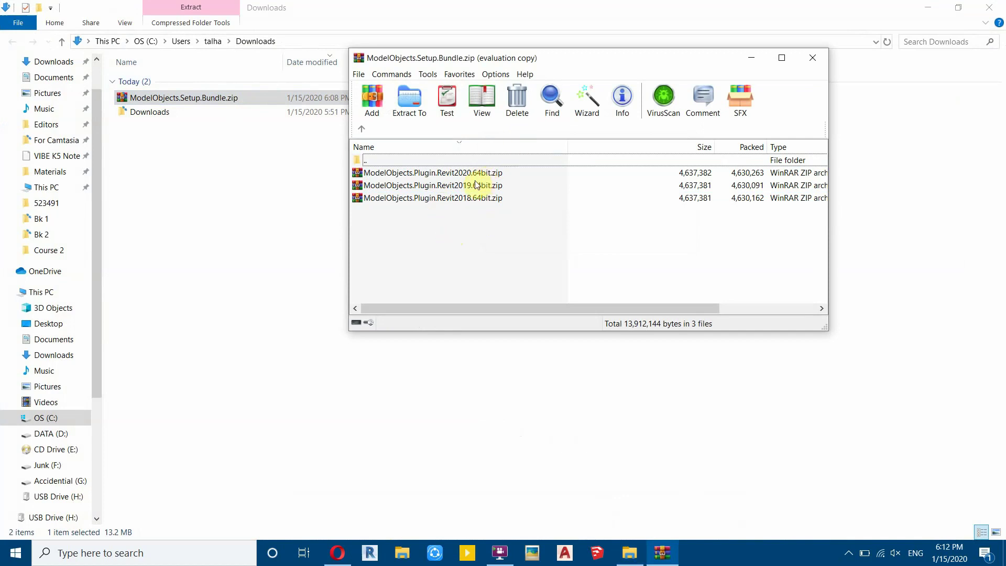
{"action": "left_click", "coordinate": [446, 187]}
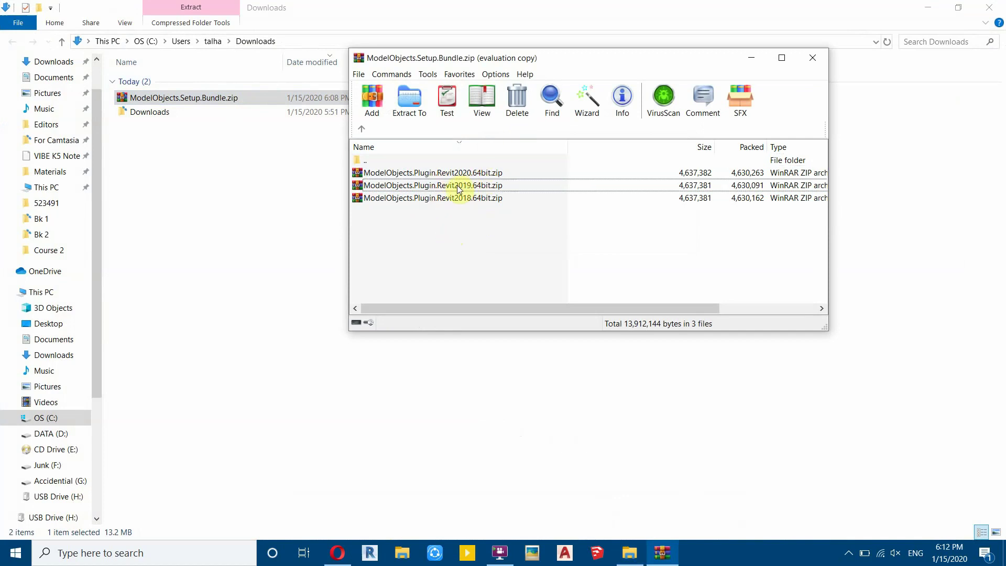
{"action": "left_click_drag", "start_coordinate": [427, 187], "coordinate": [294, 203]}
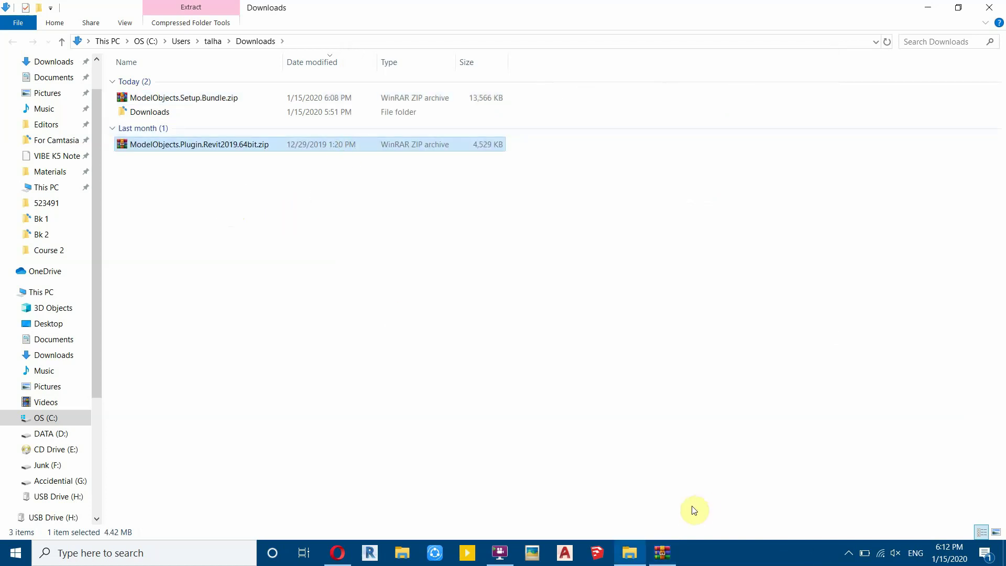
{"action": "left_click", "coordinate": [664, 551]}
{"action": "left_click", "coordinate": [813, 58]}
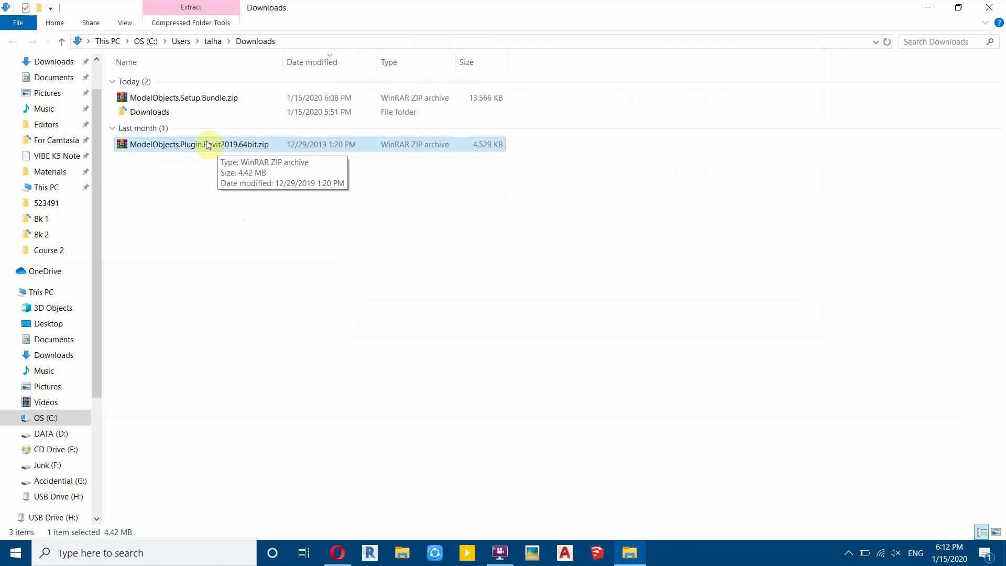
- Extract the Revit 2019 plugin zip here to get the msi and setup.exe
{"action": "right_click", "coordinate": [181, 143]}
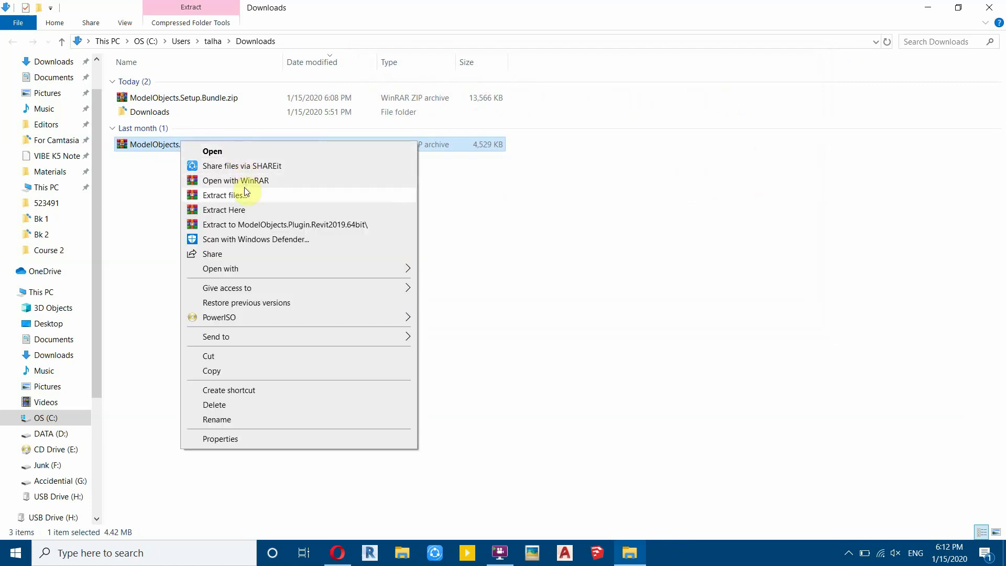
{"action": "left_click", "coordinate": [237, 212]}
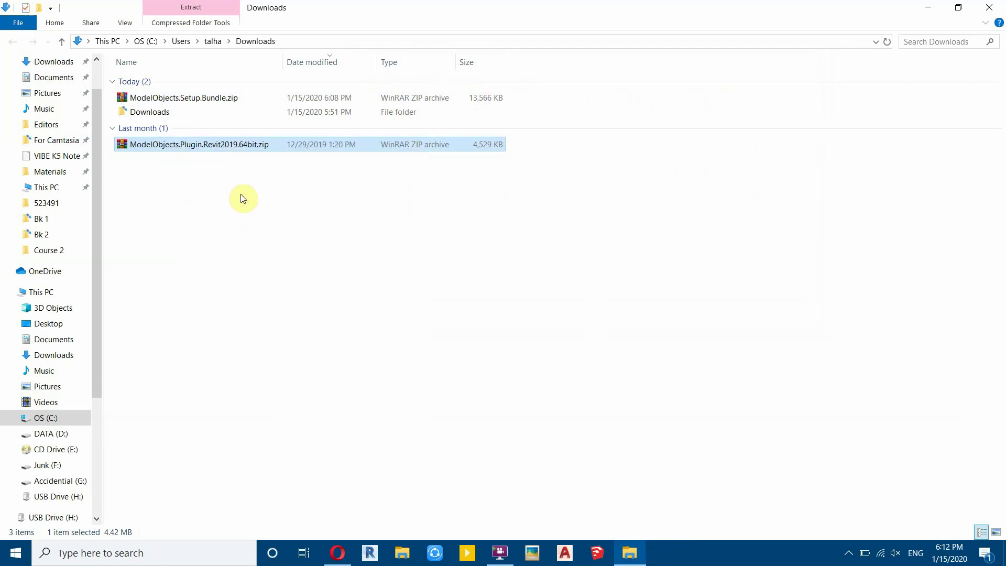
{"action": "left_click", "coordinate": [152, 190]}
{"action": "mouse_move", "coordinate": [152, 190]}
{"action": "left_mouse_down"}
{"action": "mouse_move", "coordinate": [146, 157]}
{"action": "mouse_move", "coordinate": [148, 186]}
{"action": "left_mouse_up"}
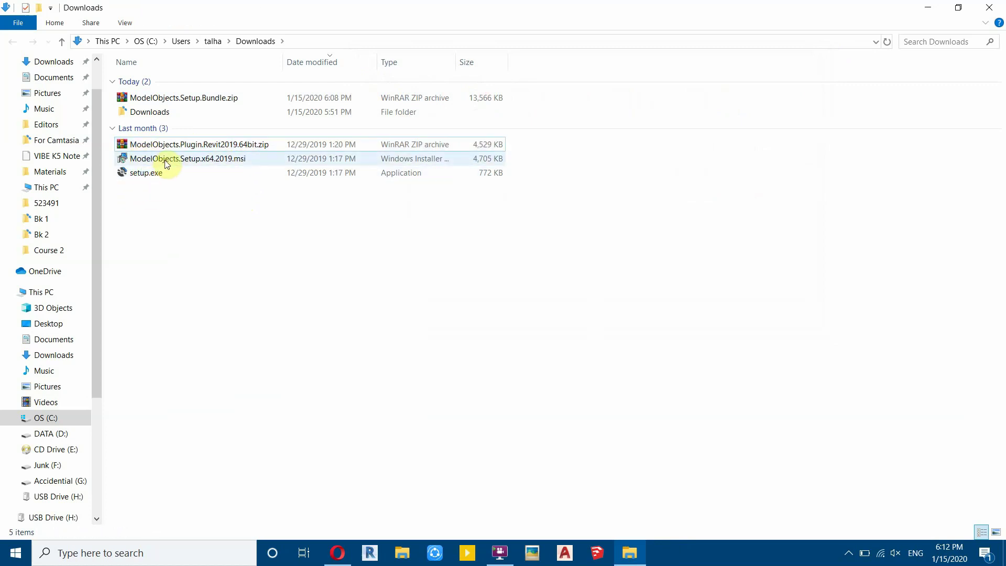
- Install ModelObjects.Setup.x64.2019.msi, accepting the license agreement, then launch Revit 2019
{"action": "right_click", "coordinate": [166, 163]}
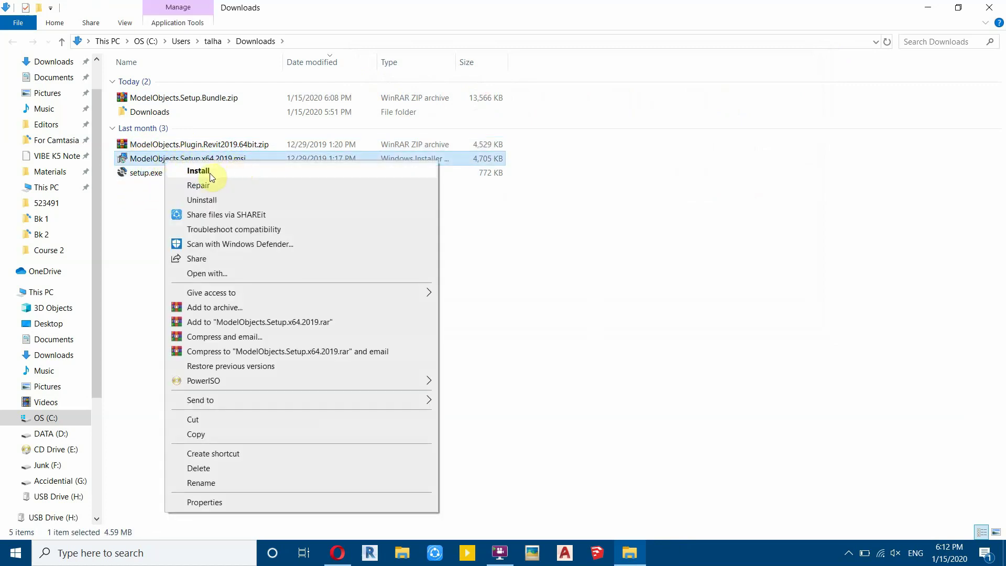
{"action": "left_click", "coordinate": [209, 173]}
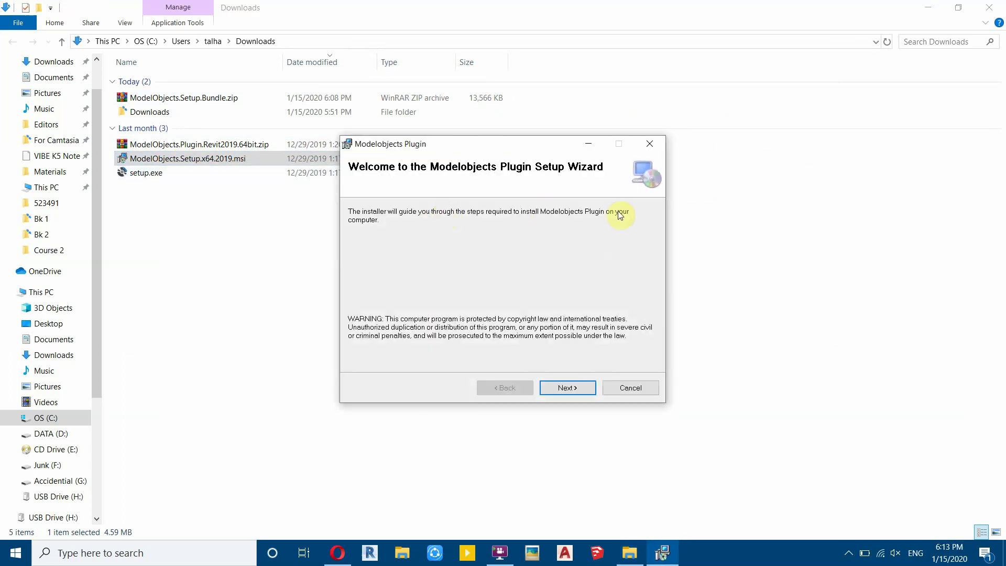
{"action": "left_click", "coordinate": [575, 388]}
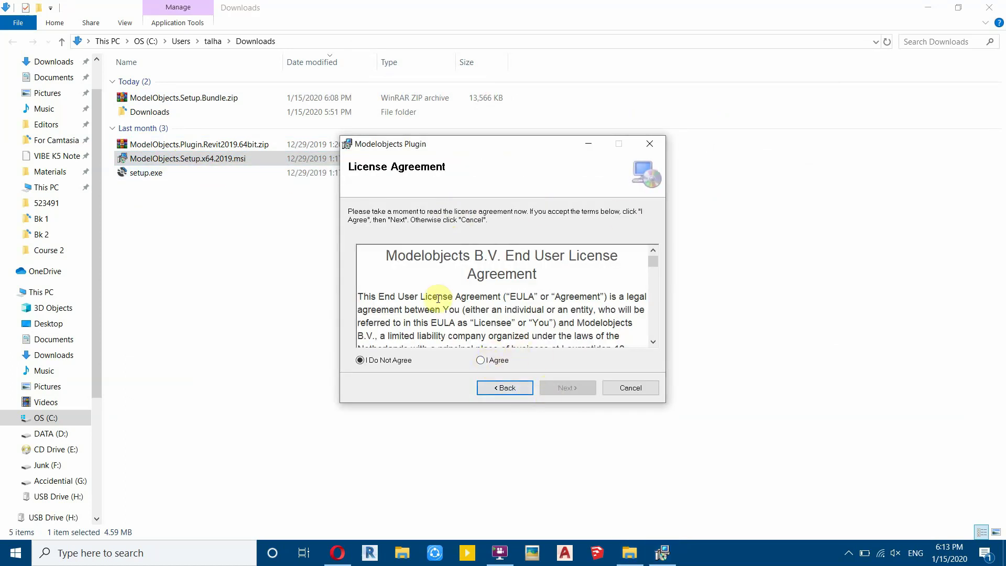
{"action": "mouse_move", "coordinate": [653, 262]}
{"action": "left_mouse_down"}
{"action": "mouse_move", "coordinate": [658, 269]}
{"action": "mouse_move", "coordinate": [659, 247]}
{"action": "left_mouse_up"}
{"action": "left_click_drag", "start_coordinate": [477, 273], "coordinate": [576, 275]}
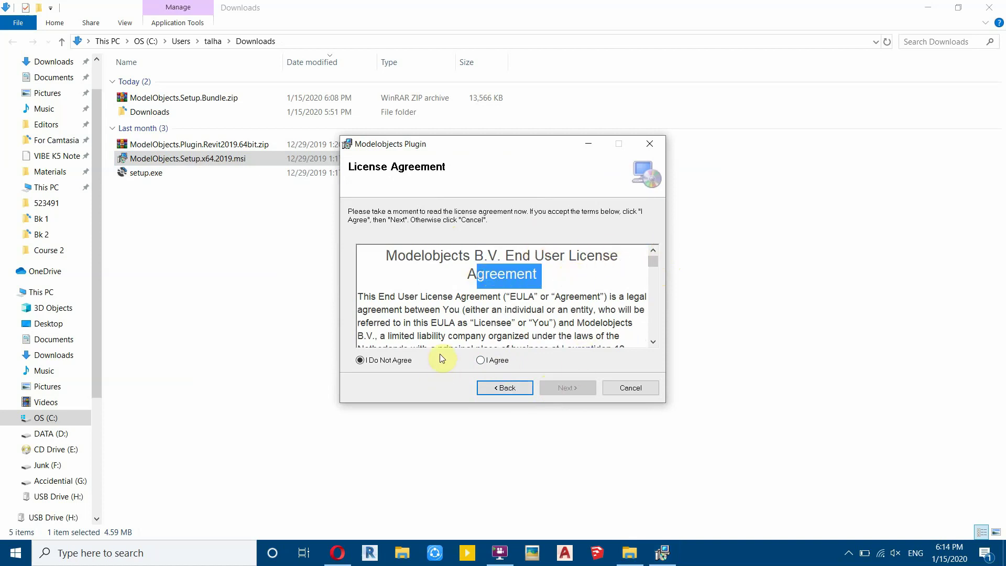
{"action": "left_click", "coordinate": [502, 361]}
{"action": "left_click", "coordinate": [570, 388]}
{"action": "left_click", "coordinate": [570, 390]}
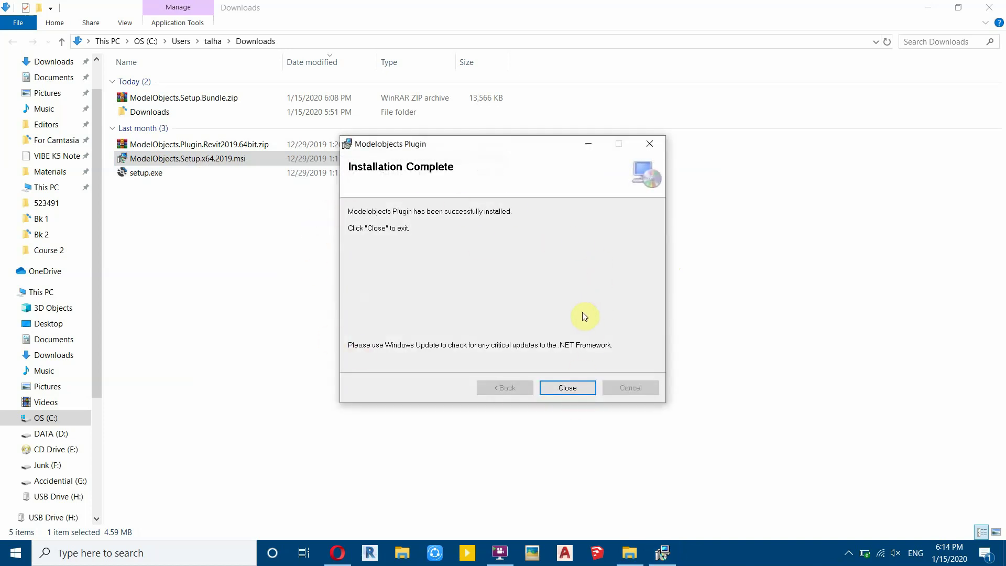
{"action": "left_click", "coordinate": [571, 382]}
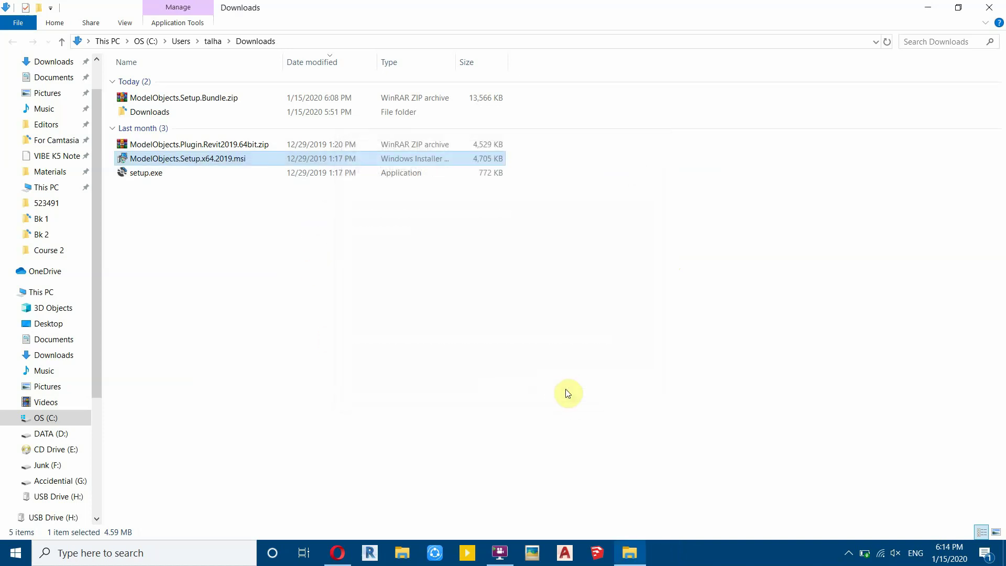
{"action": "left_click", "coordinate": [371, 556]}
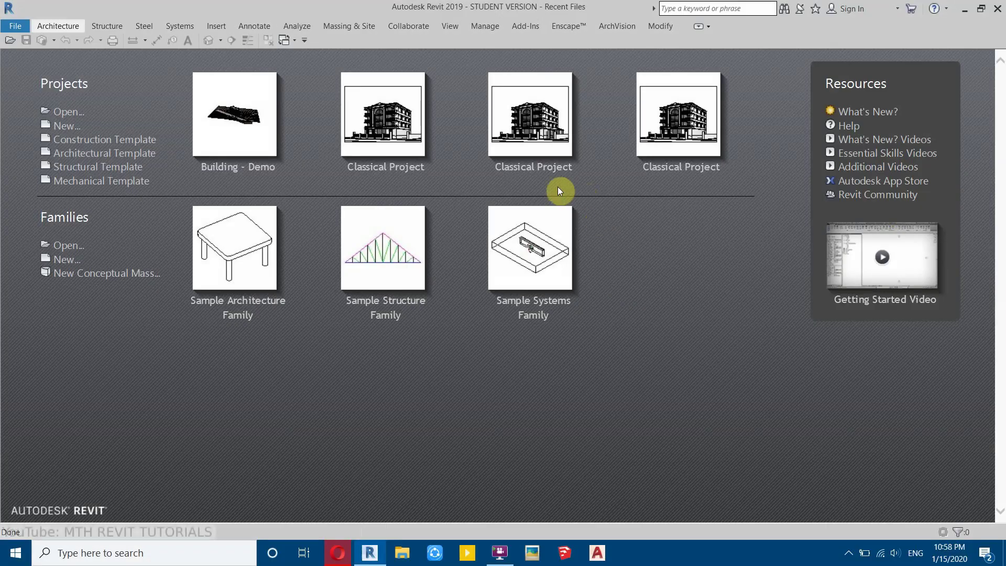
- Create a project from the Architectural Template and dock the ModelObjects panel beside Properties
{"action": "left_click", "coordinate": [97, 155]}
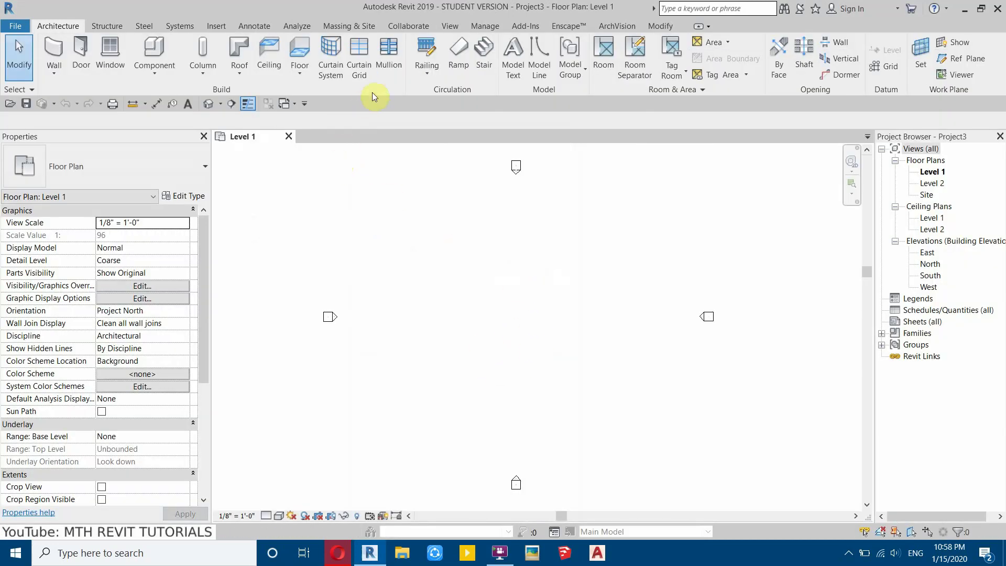
{"action": "left_click", "coordinate": [530, 30]}
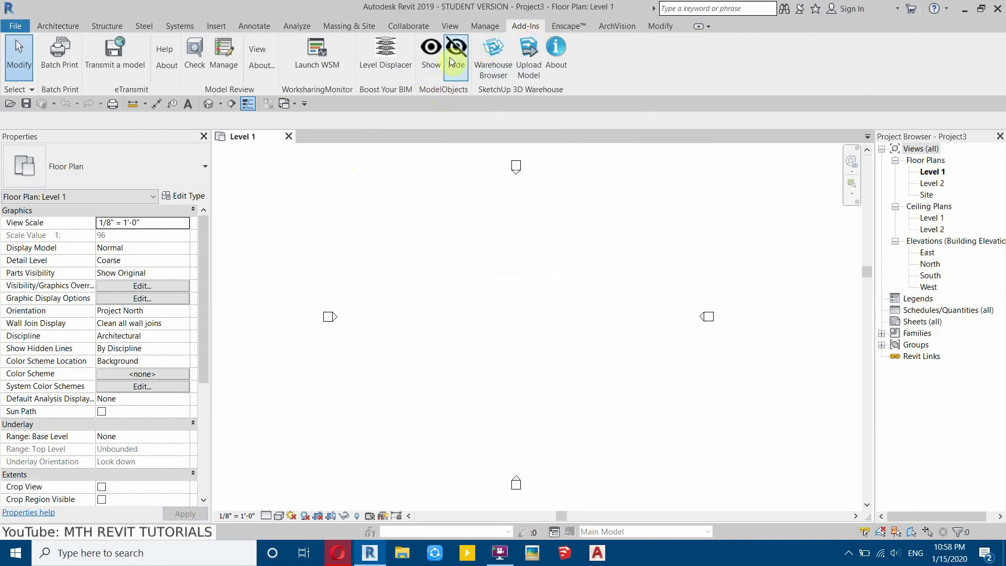
{"action": "left_click", "coordinate": [433, 57]}
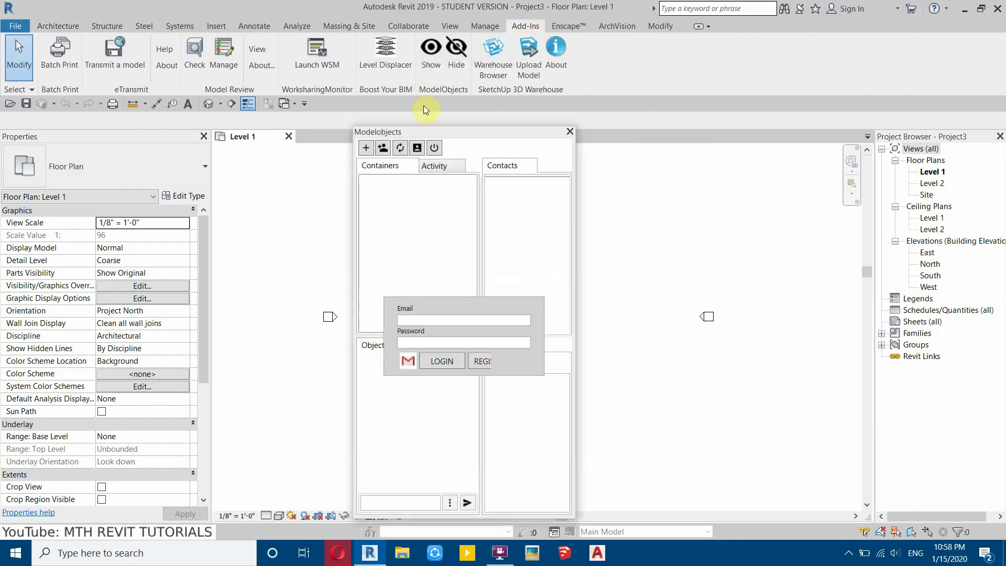
{"action": "left_click_drag", "start_coordinate": [421, 133], "coordinate": [207, 197]}
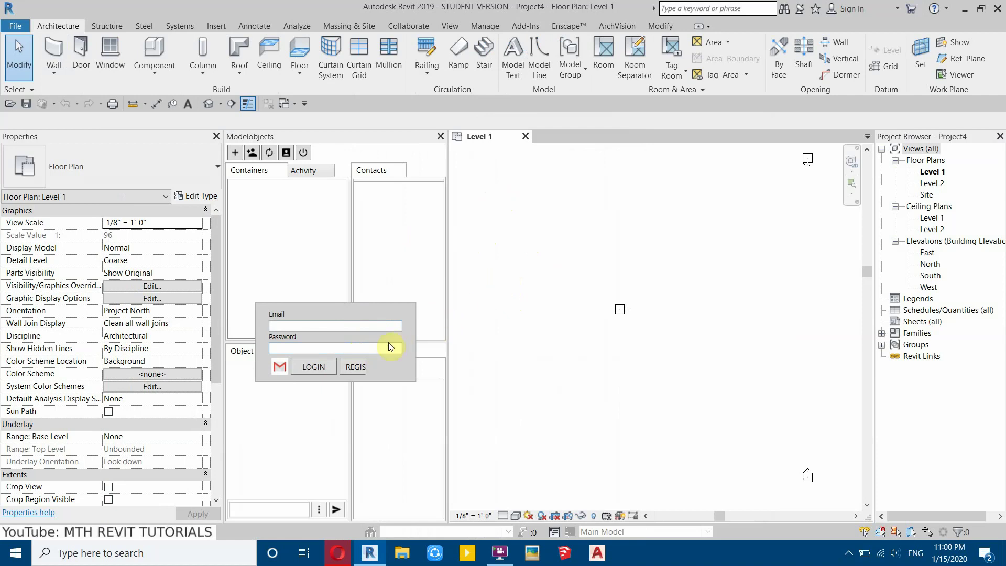
{"action": "left_click", "coordinate": [350, 371]}
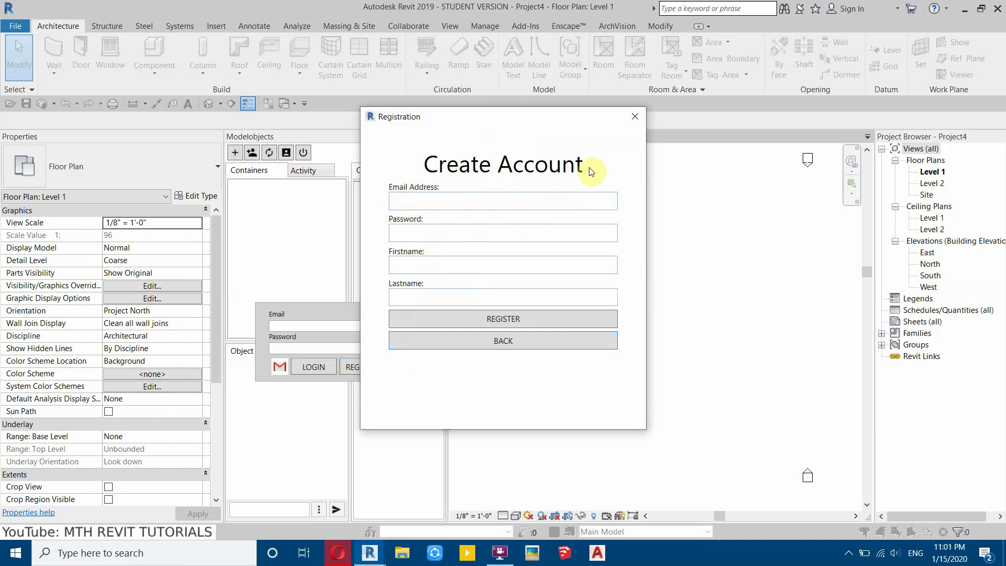
{"action": "left_click", "coordinate": [633, 123]}
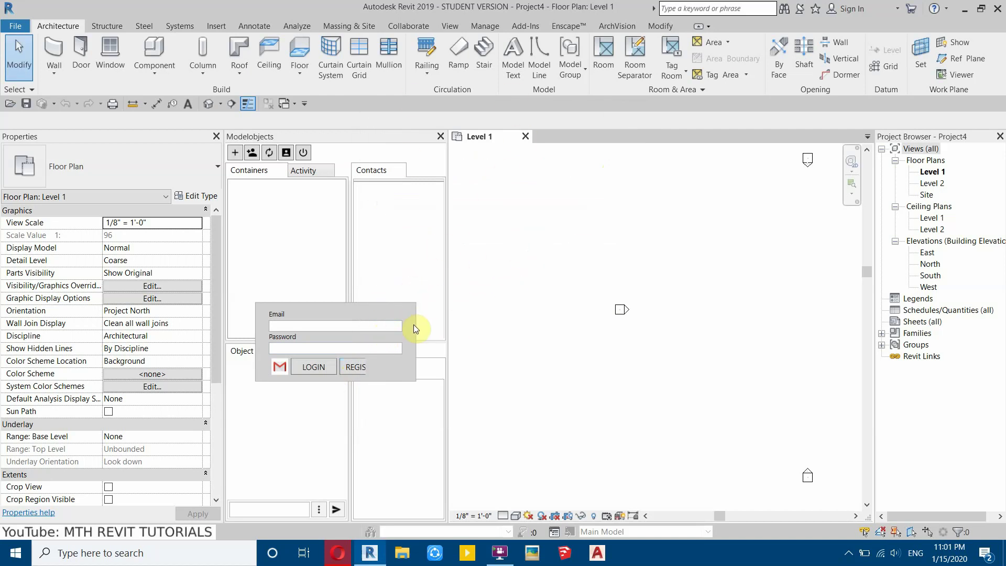
{"action": "left_click", "coordinate": [336, 330]}
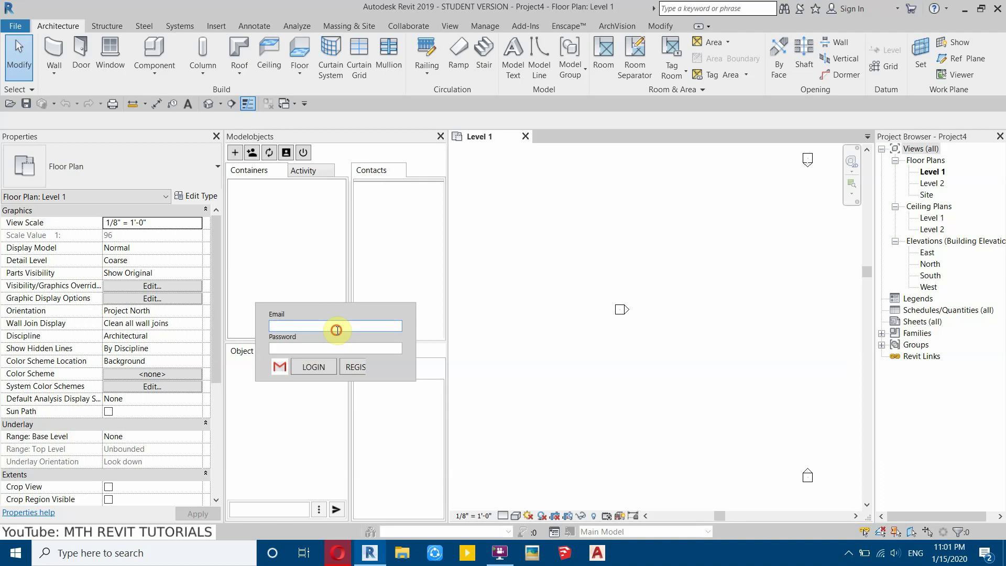
{"action": "key", "text": "Tab"}
{"action": "type", "text": "*"}
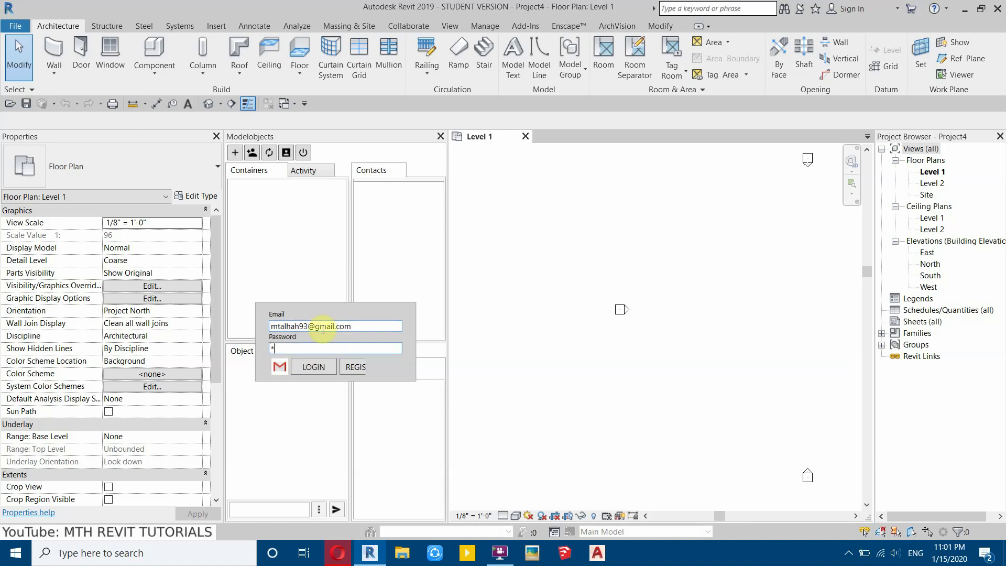
{"action": "type", "text": "************"}
{"action": "left_click", "coordinate": [315, 368]}
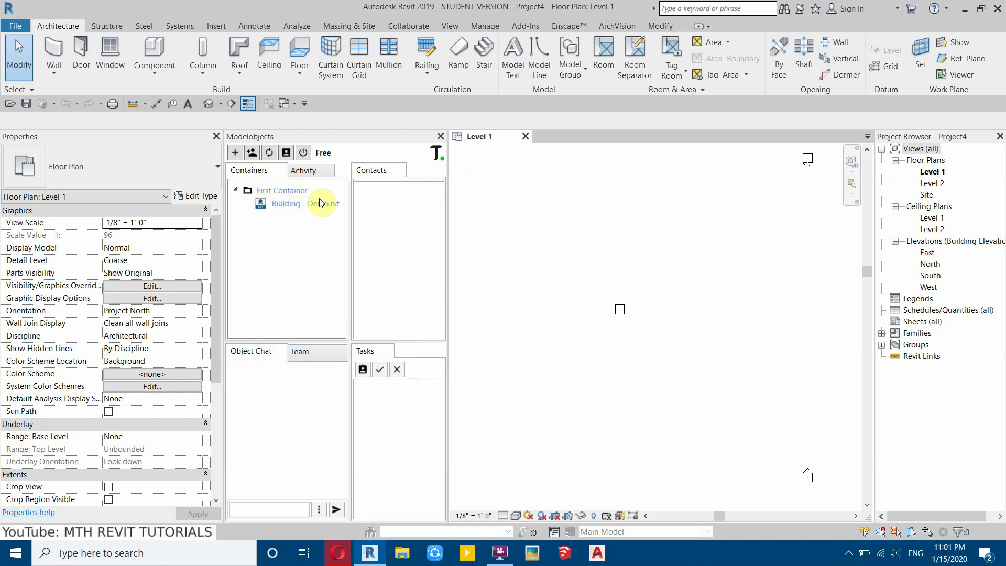
- Add a container named 'Project #14' with the description 'Classical House'
{"action": "left_click", "coordinate": [236, 189]}
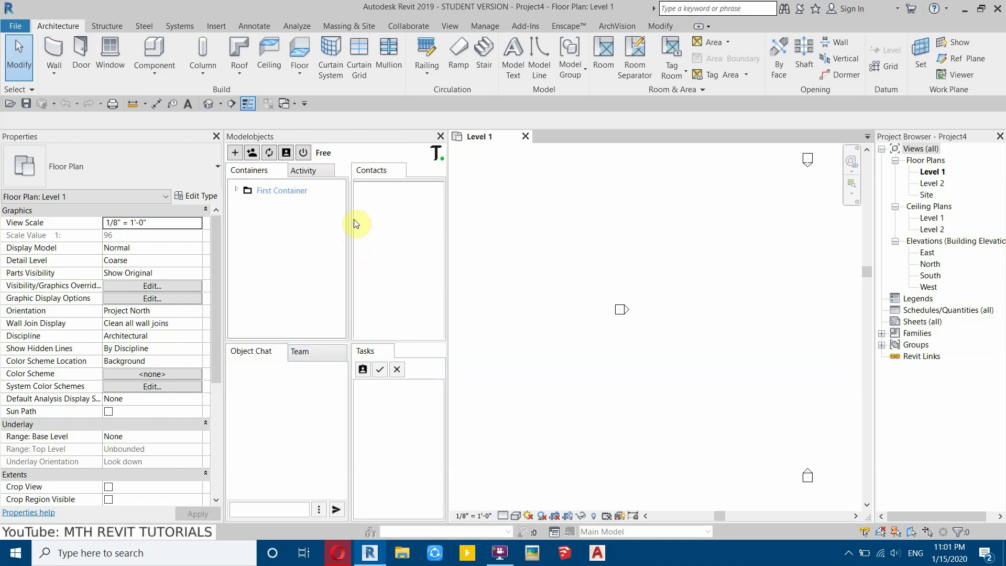
{"action": "left_click", "coordinate": [234, 153]}
{"action": "left_click", "coordinate": [492, 266]}
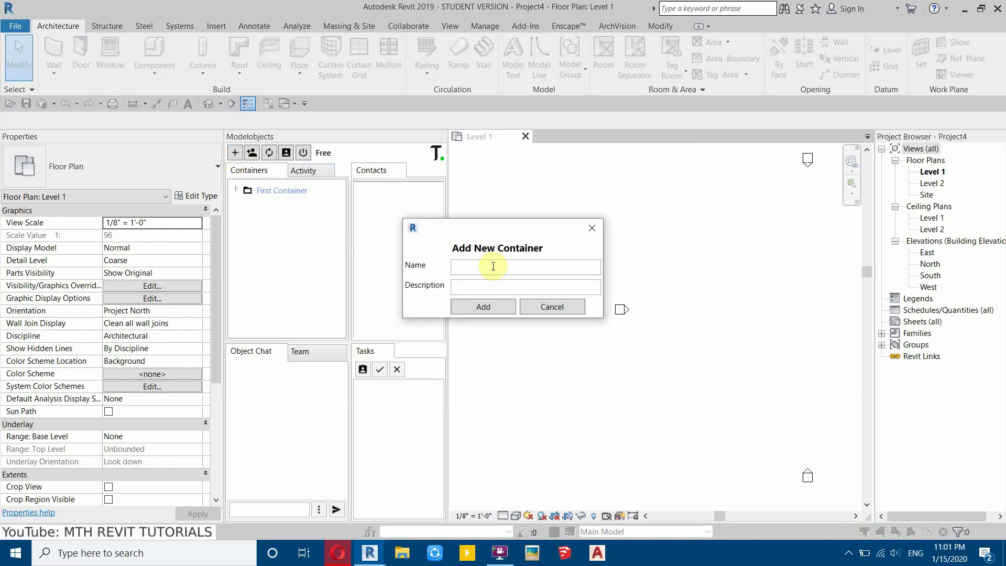
{"action": "type", "text": "Project #14"}
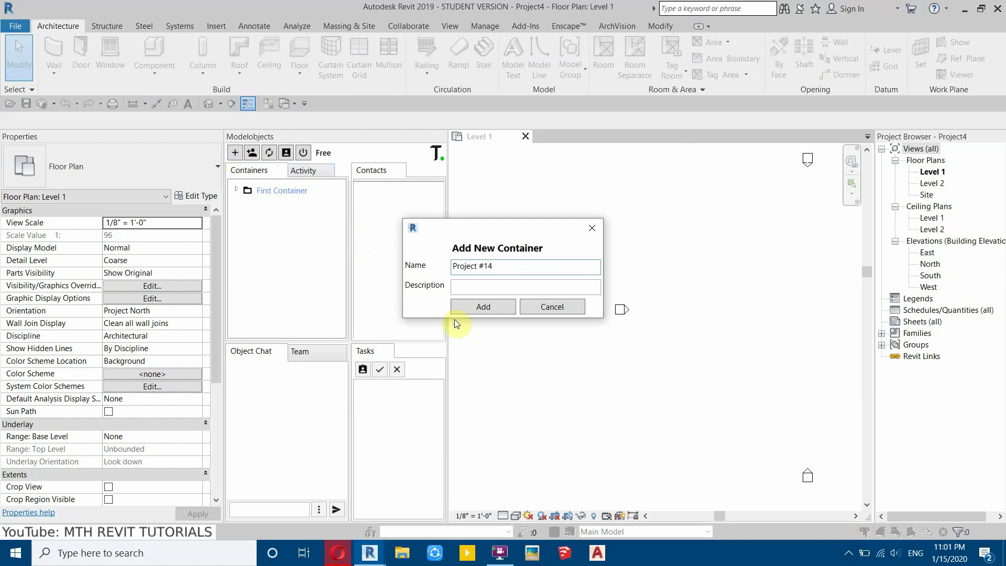
{"action": "left_click", "coordinate": [479, 287]}
{"action": "type", "text": "Classical"}
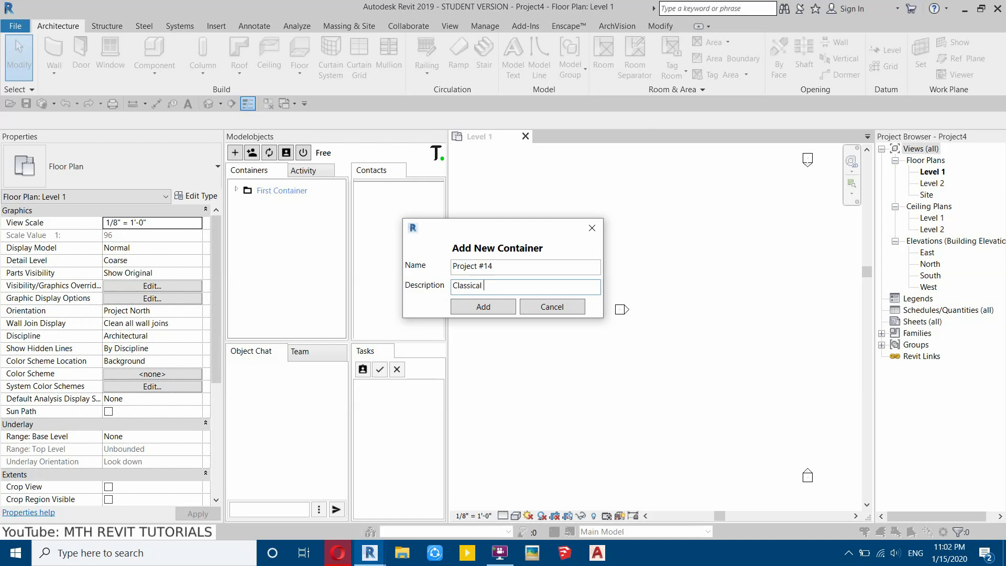
{"action": "left_click", "coordinate": [468, 309]}
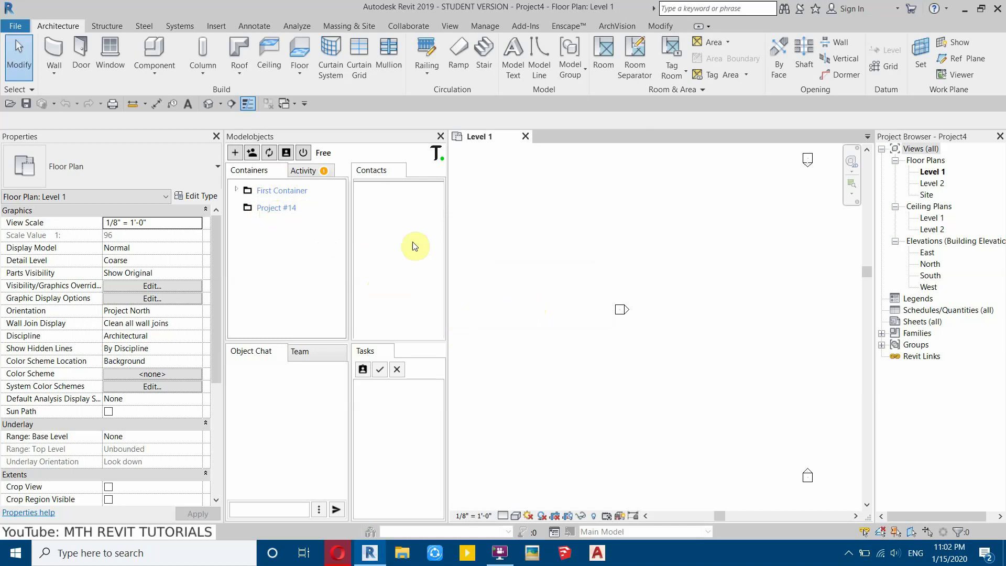
- Upload Classical Project.rvt into Project #14 and view the building in 3D View 1
{"action": "left_click", "coordinate": [281, 208]}
{"action": "right_click", "coordinate": [270, 222]}
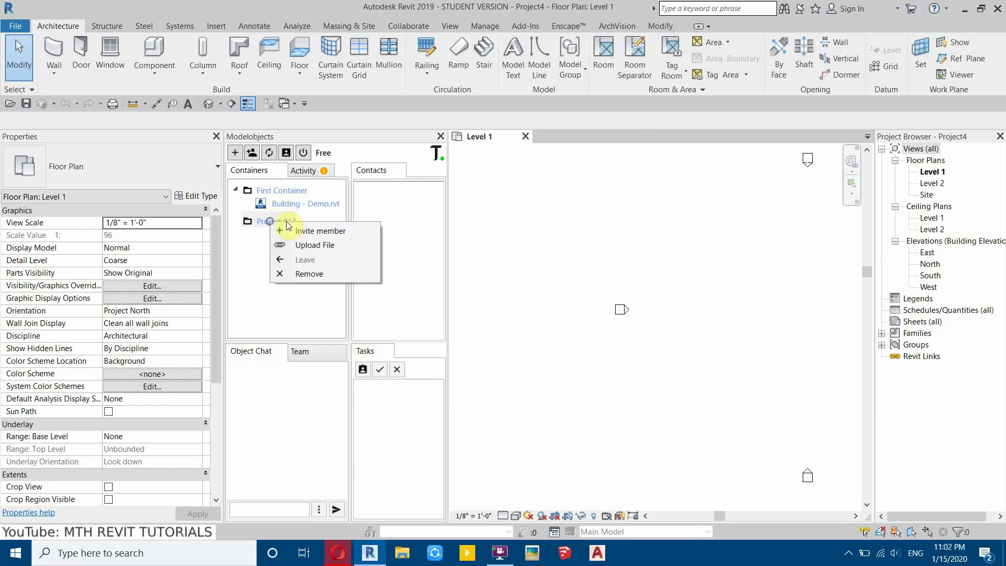
{"action": "left_click", "coordinate": [319, 245]}
{"action": "left_click", "coordinate": [180, 94]}
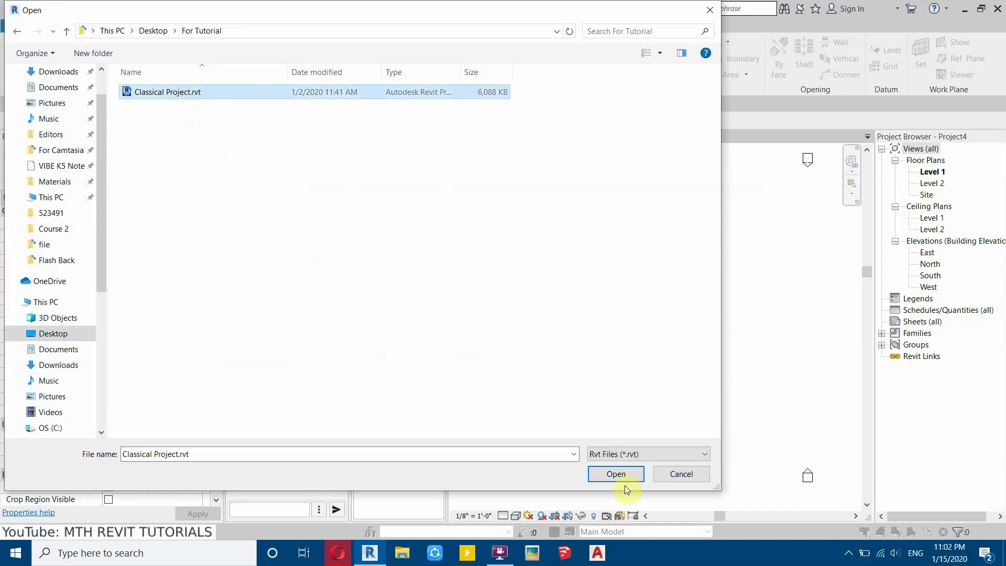
{"action": "left_click", "coordinate": [616, 474]}
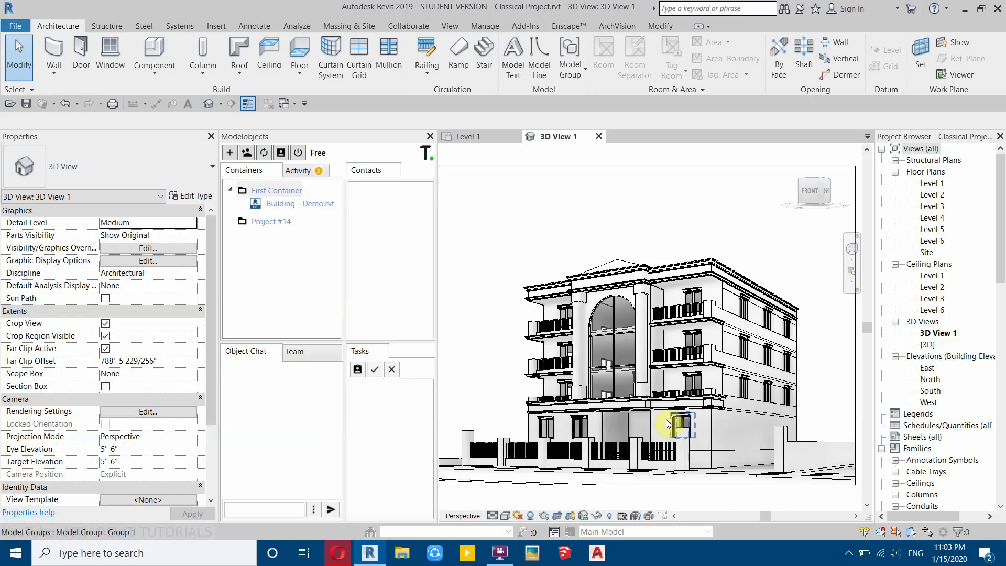
{"action": "middle_click_drag", "start_coordinate": [650, 416], "coordinate": [679, 367]}
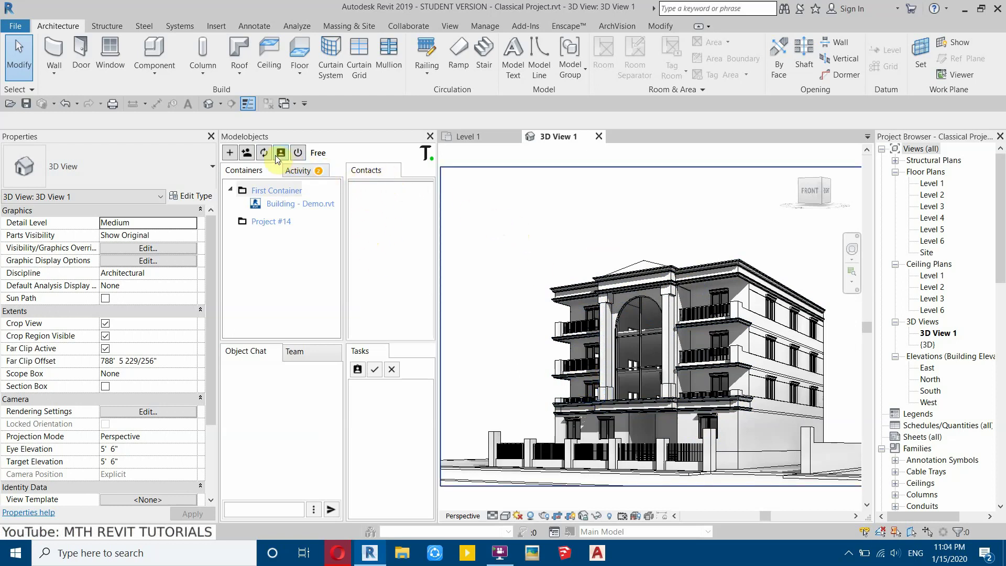
- Send an e-mail invitation to a new contact's e-mail address
{"action": "left_click", "coordinate": [246, 154]}
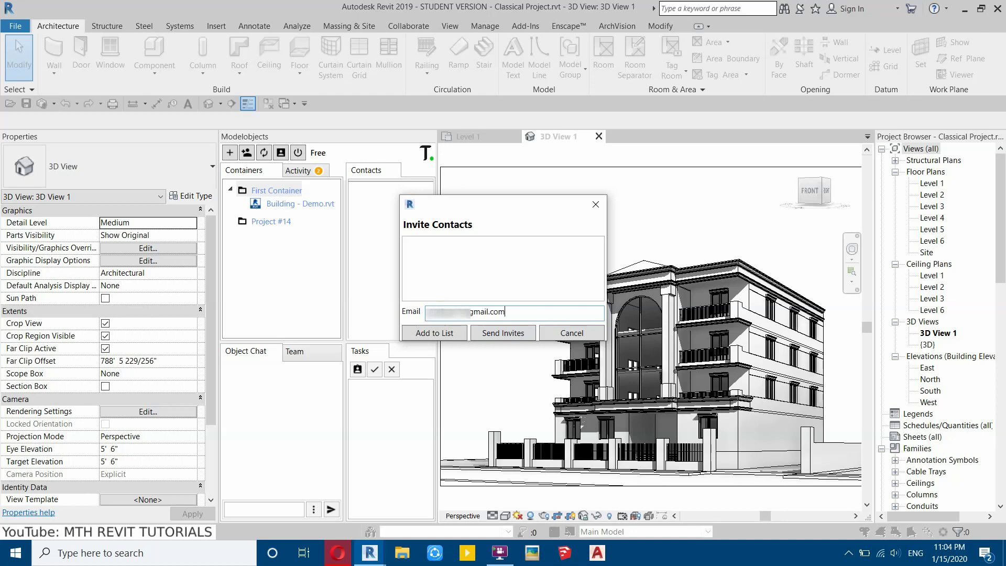
{"action": "left_click", "coordinate": [442, 334]}
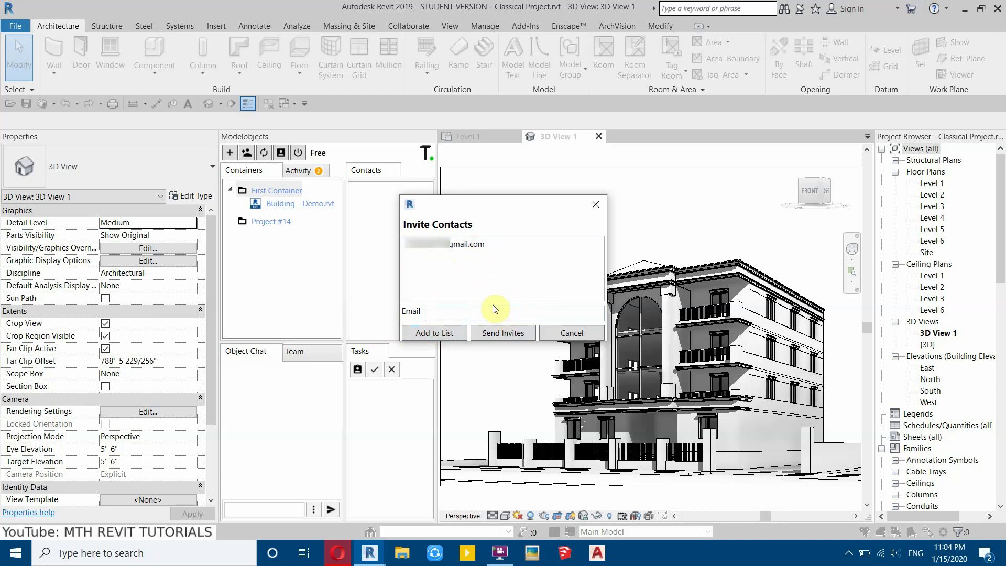
{"action": "left_click", "coordinate": [504, 333]}
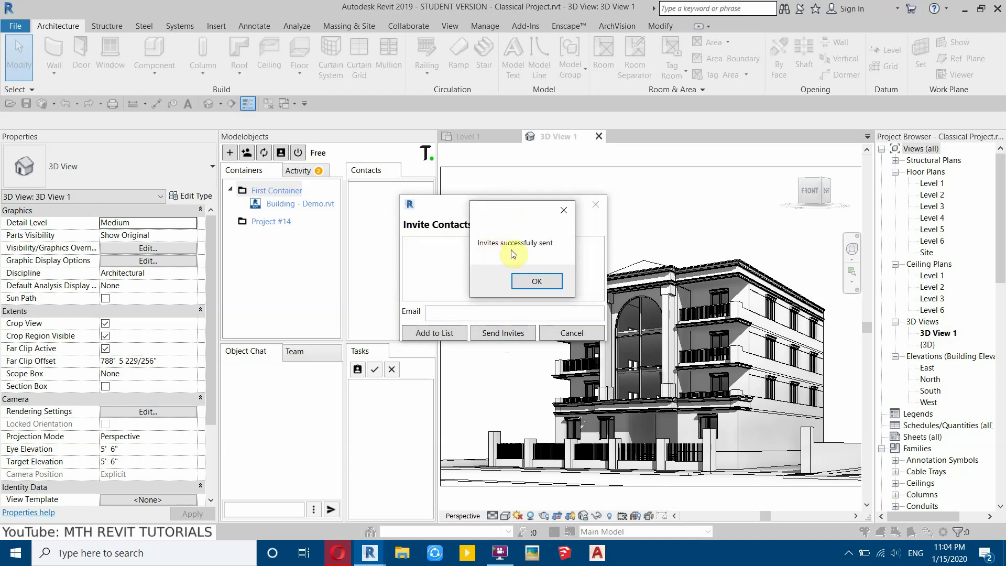
{"action": "left_click", "coordinate": [537, 282]}
{"action": "left_click", "coordinate": [595, 204]}
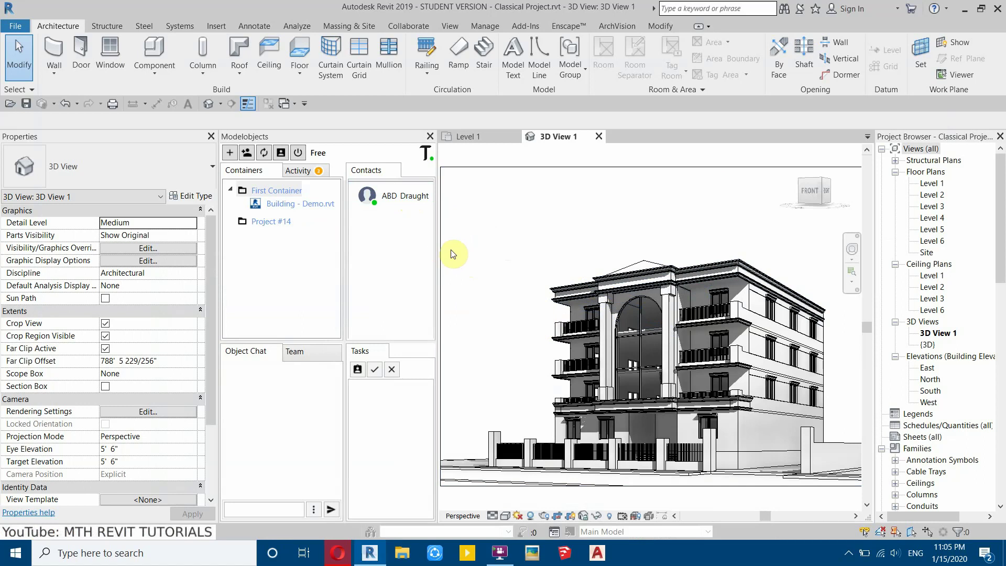
- Open the Invite member dialog for the Project #14 container
{"action": "left_click", "coordinate": [268, 223]}
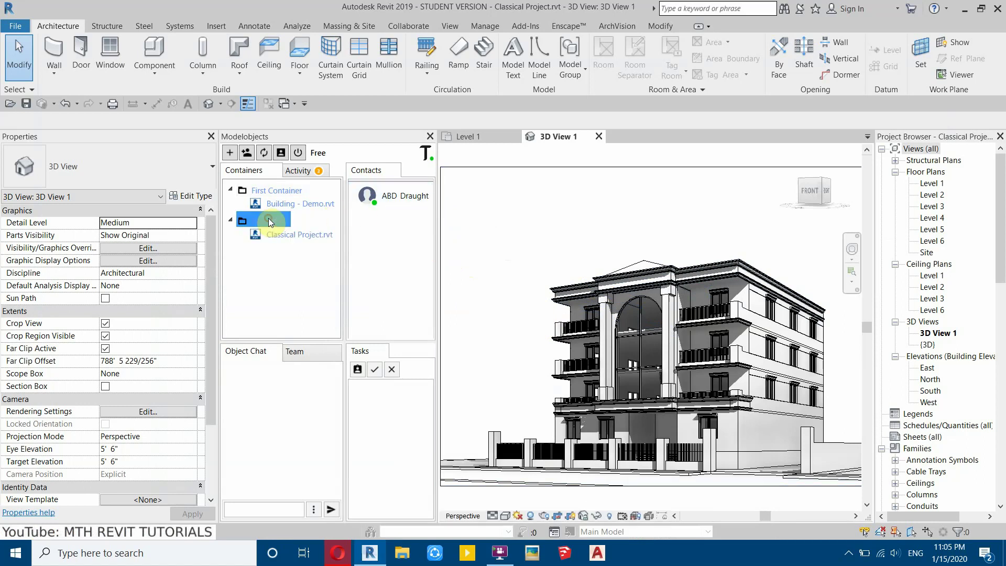
{"action": "right_click", "coordinate": [265, 222]}
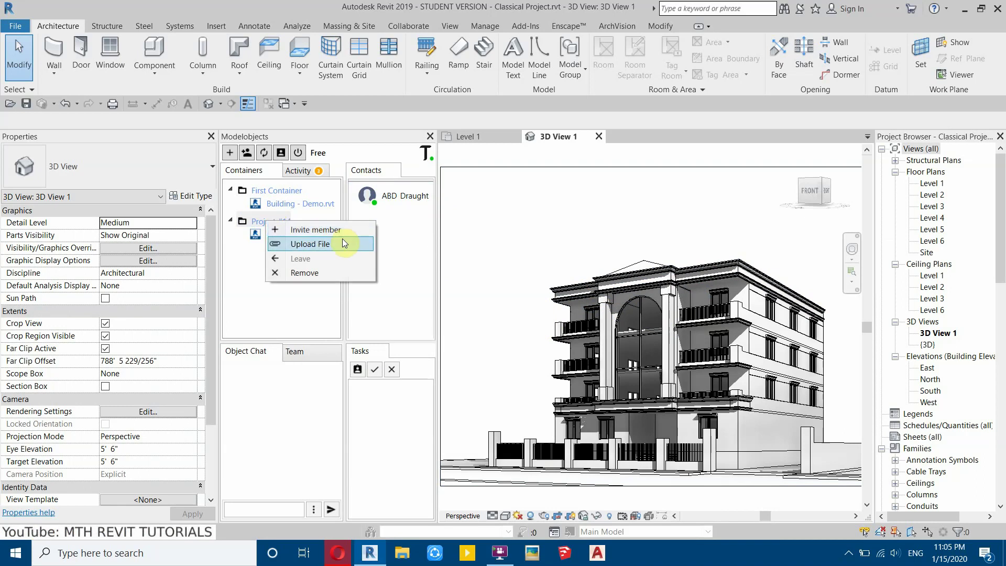
{"action": "left_click", "coordinate": [309, 232]}
{"action": "left_click_drag", "start_coordinate": [460, 141], "coordinate": [496, 174]}
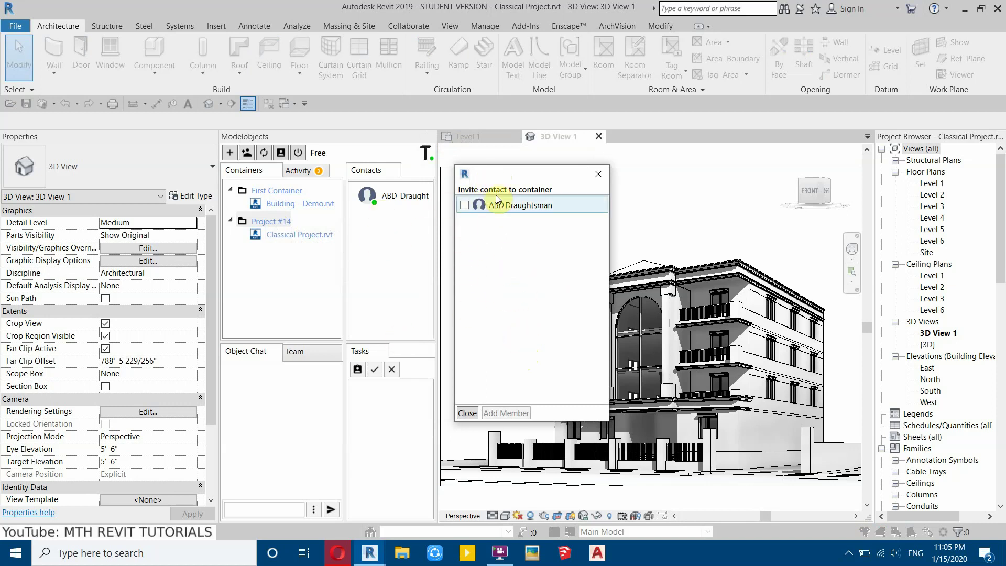
- Tick ABD Draughtsman, add them as a Project #14 member, and close the dialog
{"action": "left_click", "coordinate": [463, 206]}
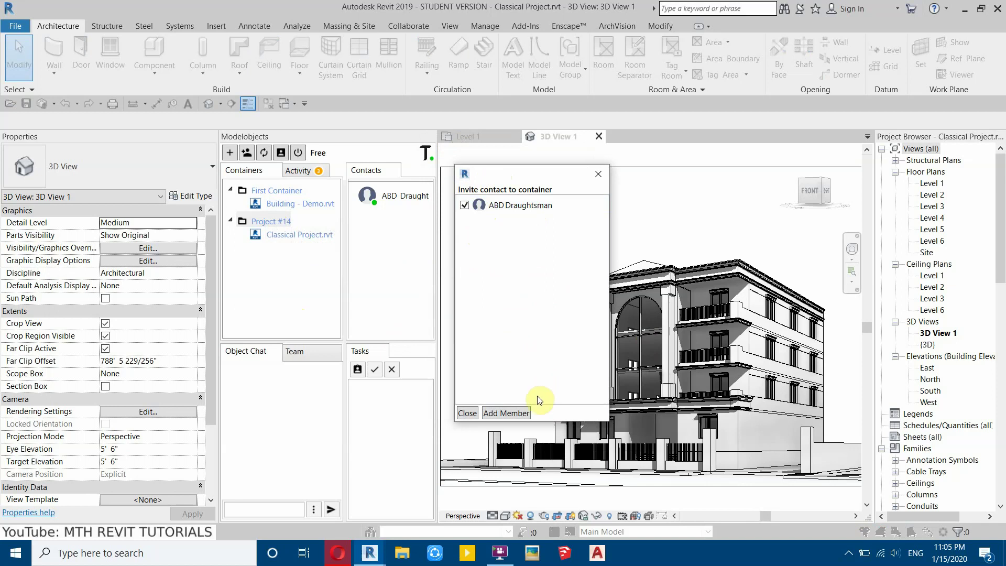
{"action": "left_click", "coordinate": [518, 414]}
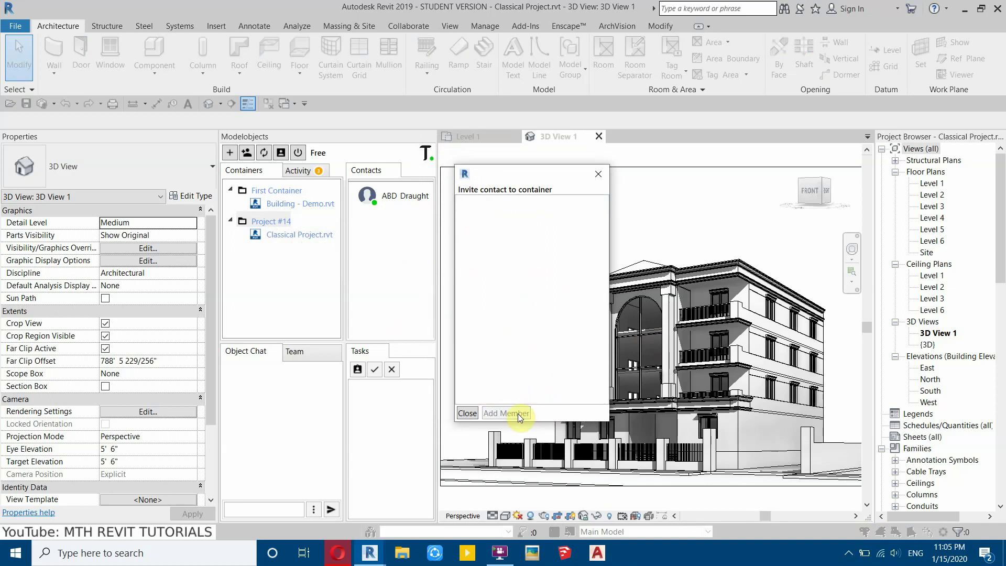
{"action": "left_click", "coordinate": [599, 177]}
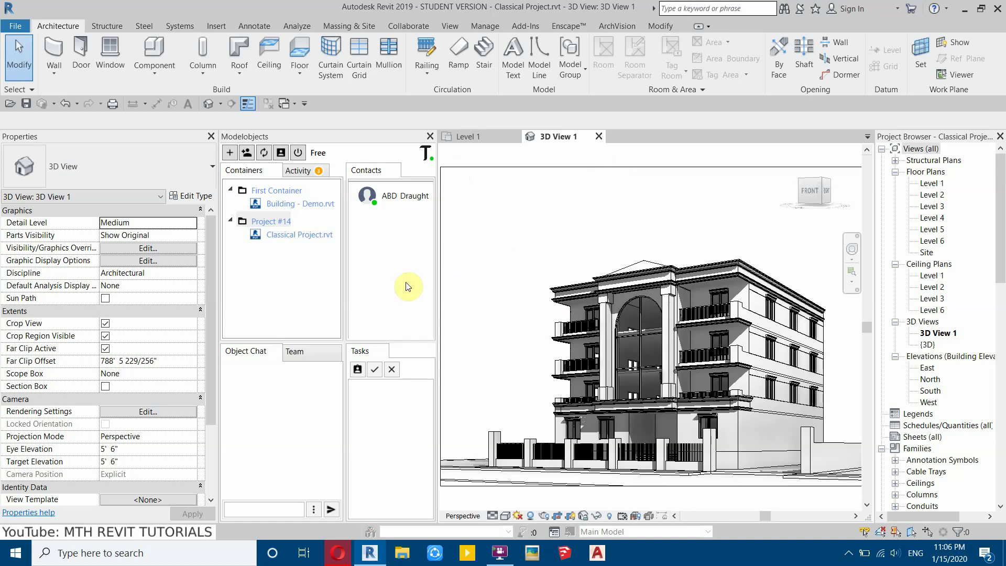
- List the two Project #14 team members and zoom in on a column at the building's base
{"action": "left_click", "coordinate": [296, 356]}
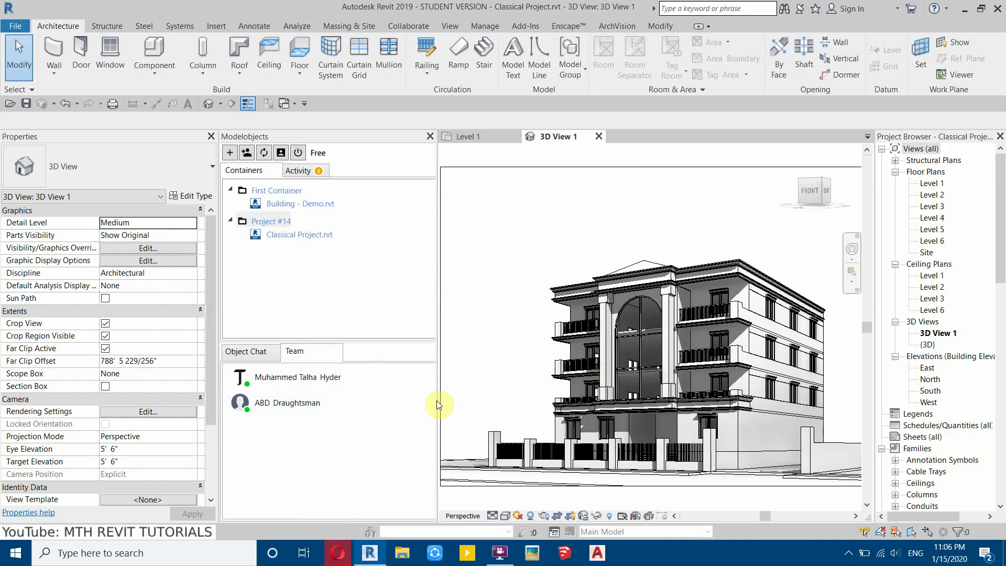
{"action": "middle_click_drag", "start_coordinate": [516, 357], "coordinate": [608, 337]}
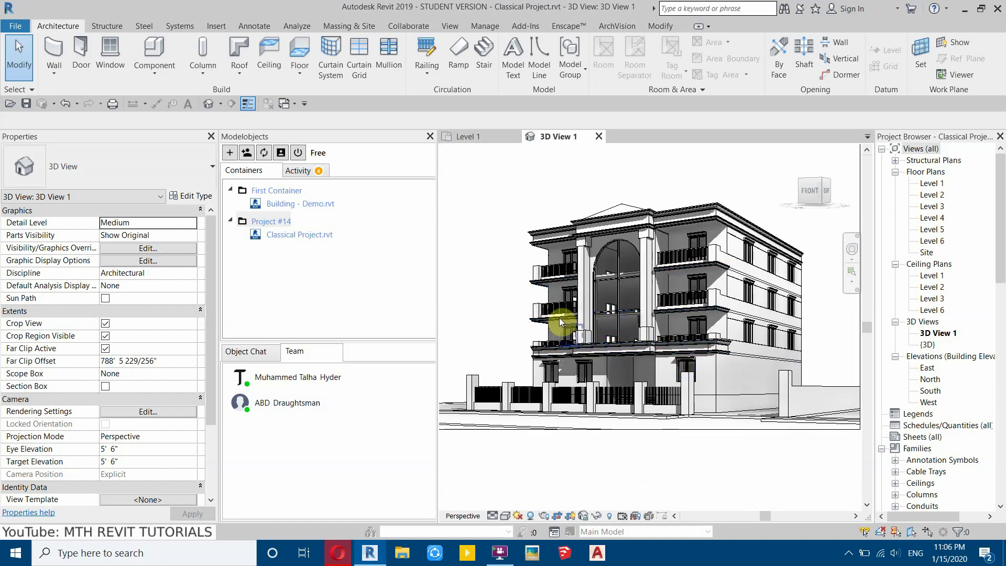
{"action": "left_click", "coordinate": [689, 398]}
{"action": "scroll", "coordinate": [689, 398], "scroll_direction": "up", "scroll_amount": 5}
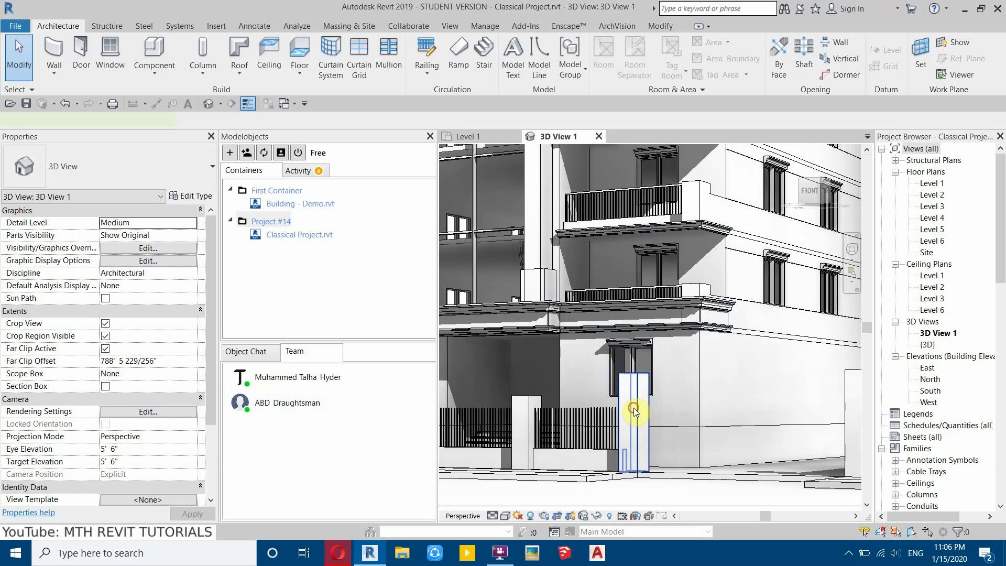
- Post an Object Chat message on the 24" x 24" column asking to check its size
{"action": "left_click", "coordinate": [634, 412]}
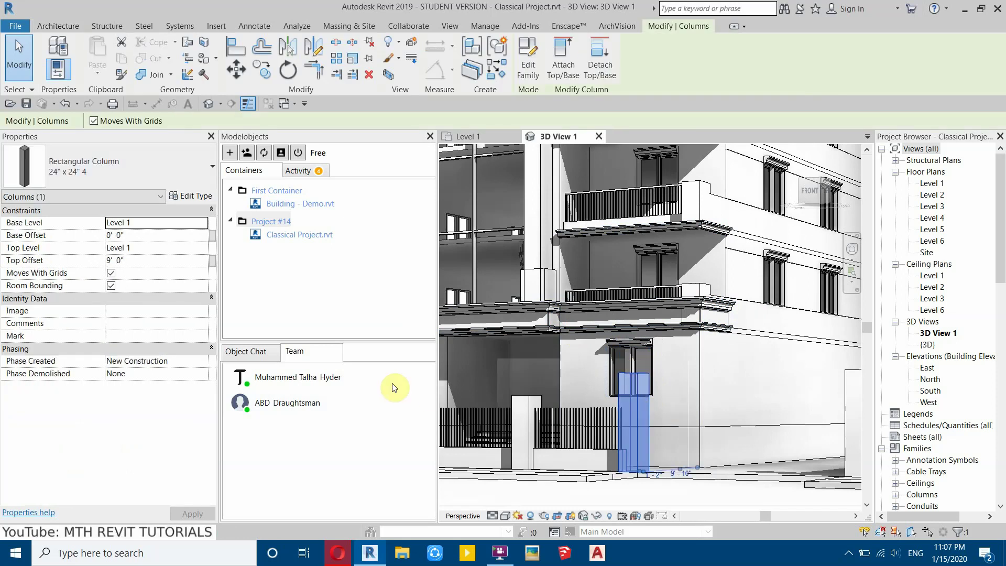
{"action": "left_click", "coordinate": [250, 352]}
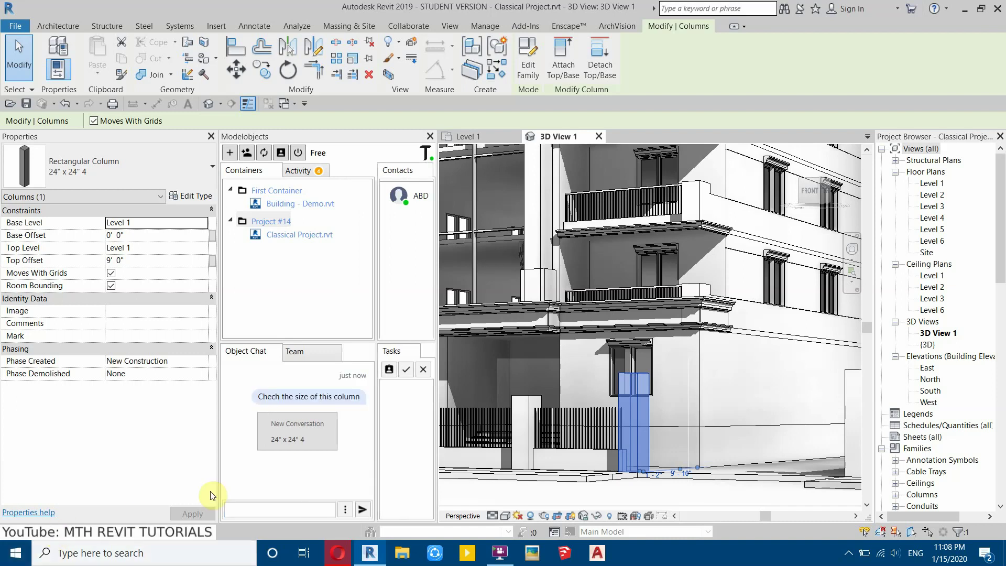
{"action": "left_click", "coordinate": [332, 404]}
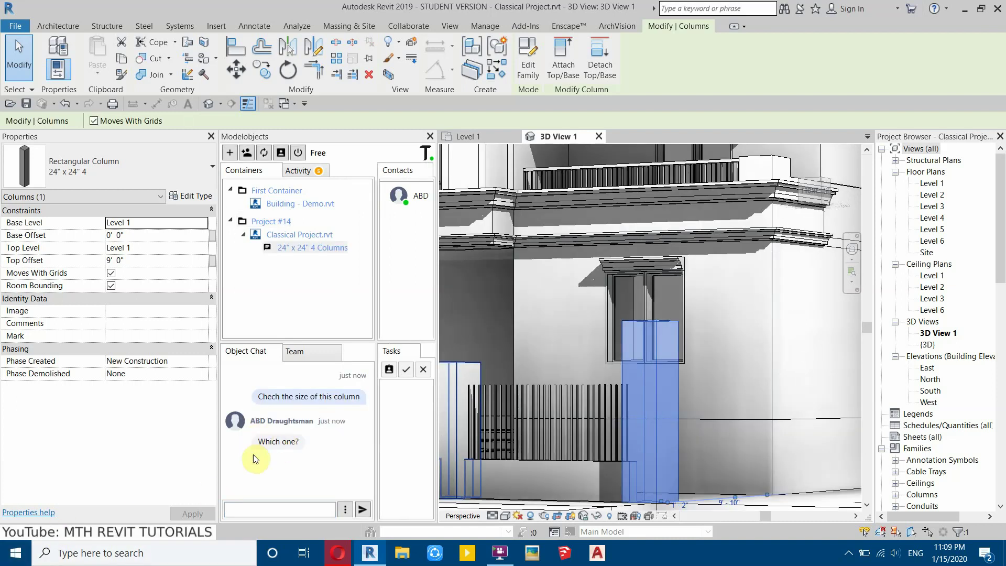
{"action": "left_click", "coordinate": [270, 444]}
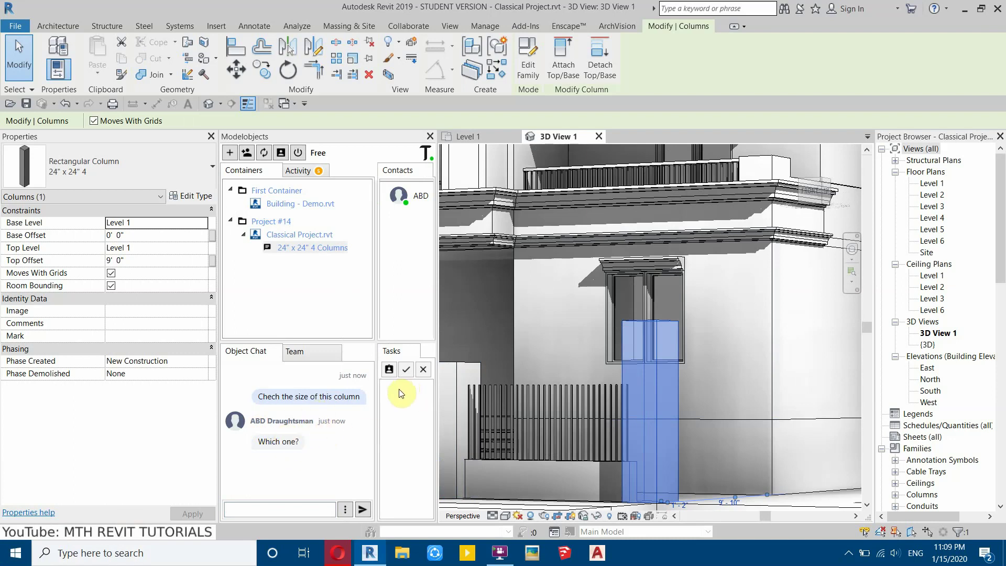
- Bring the whole building back into view and open the chat's attachment options
{"action": "middle_click_drag", "start_coordinate": [590, 286], "coordinate": [482, 314]}
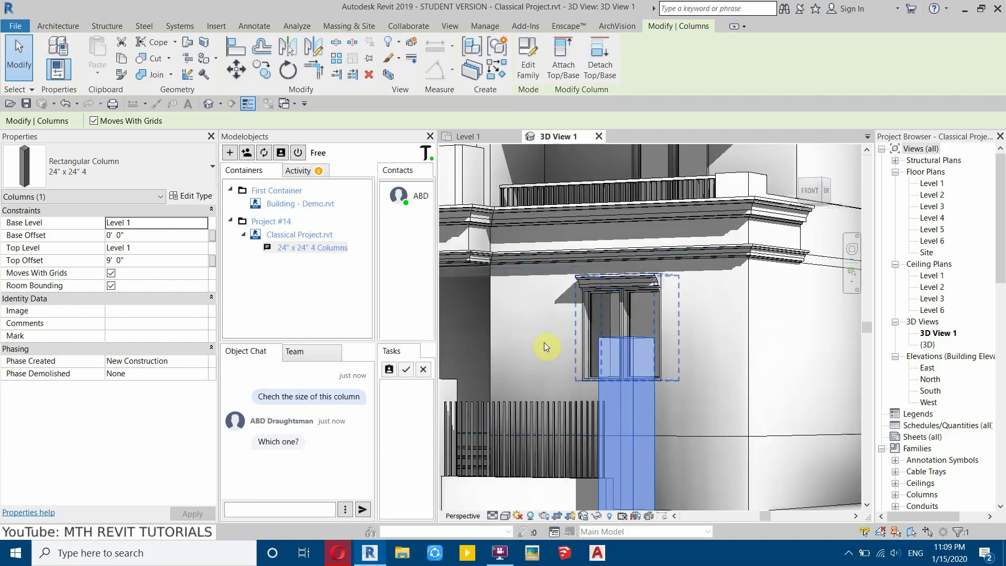
{"action": "middle_click_drag", "start_coordinate": [579, 269], "coordinate": [622, 293]}
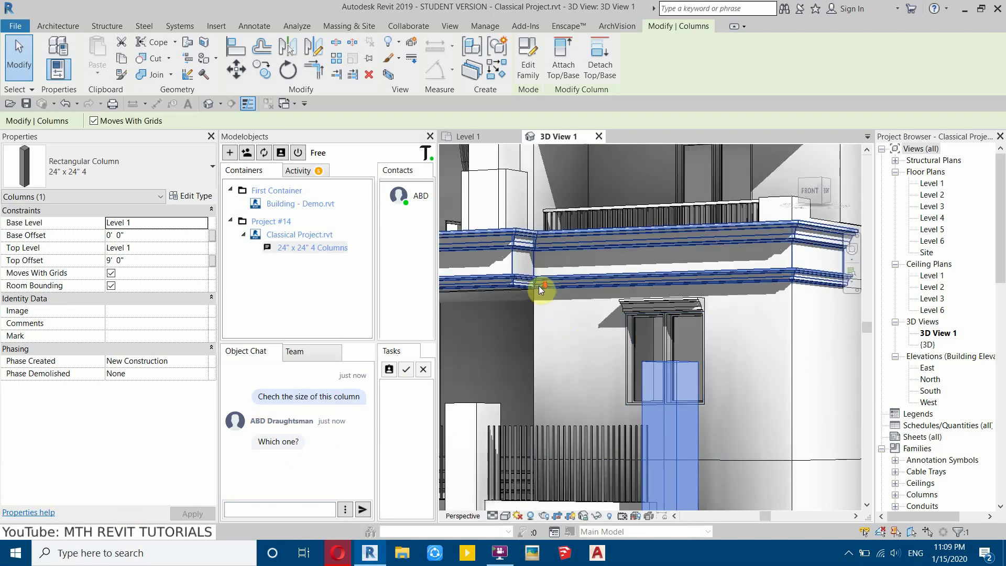
{"action": "scroll", "coordinate": [538, 285], "scroll_direction": "down", "scroll_amount": 5}
{"action": "middle_click_drag", "start_coordinate": [638, 386], "coordinate": [652, 400]}
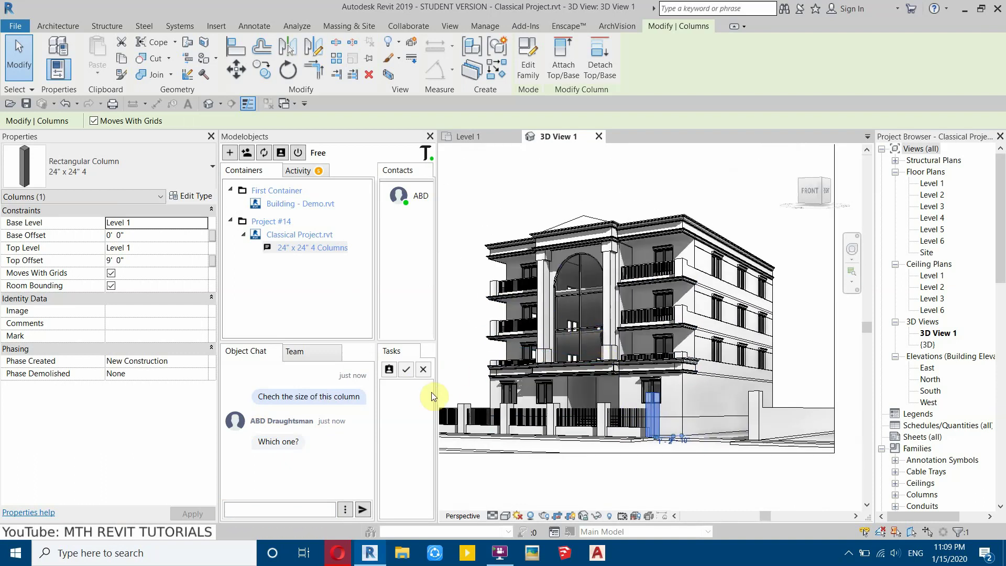
{"action": "left_click", "coordinate": [345, 512]}
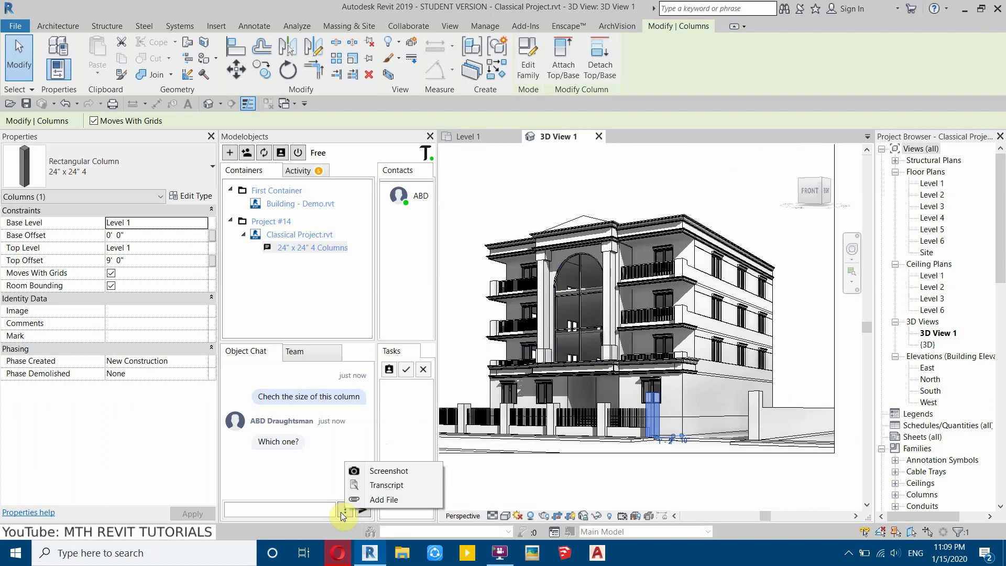
- Zoom and pan the 3D view around the selected column's ground-floor facade
{"action": "left_click", "coordinate": [391, 473]}
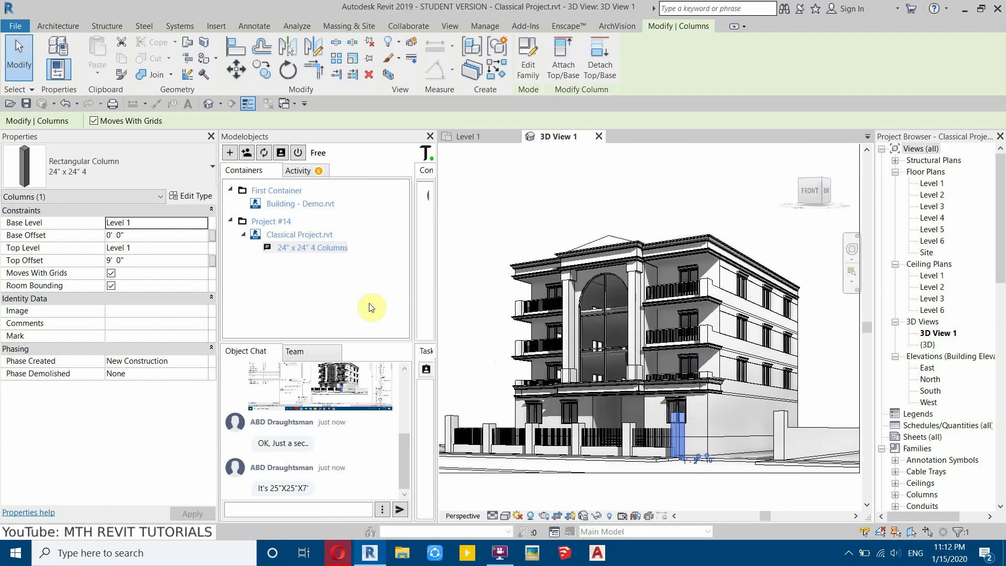
{"action": "middle_click_drag", "start_coordinate": [472, 338], "coordinate": [655, 341], "text": "shift"}
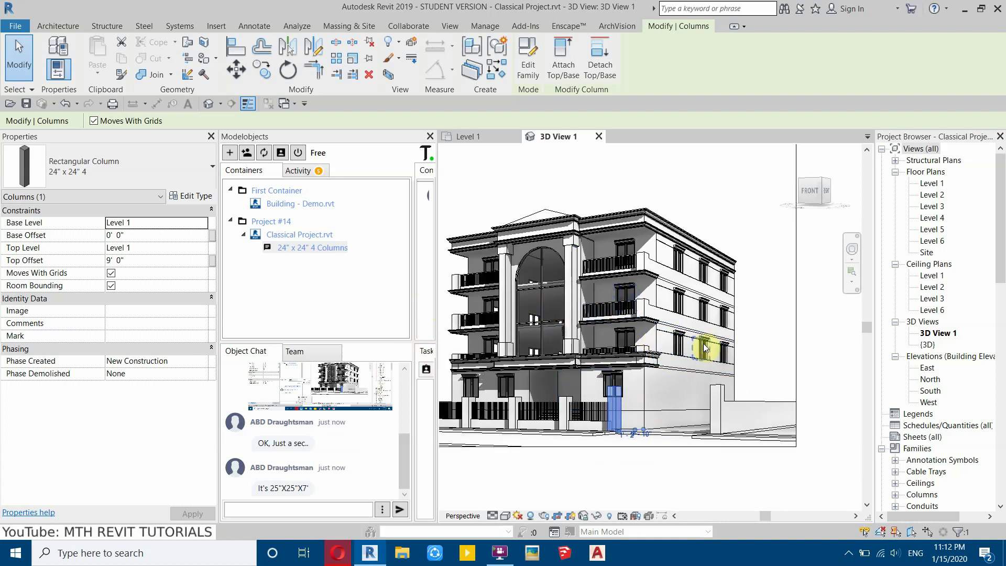
{"action": "scroll", "coordinate": [658, 339], "scroll_direction": "up", "scroll_amount": 3}
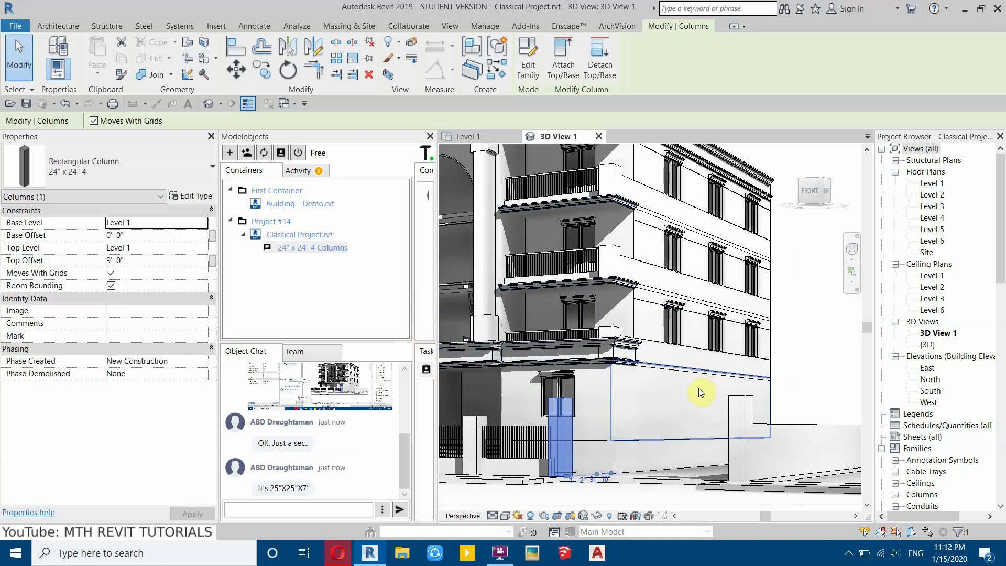
{"action": "middle_click_drag", "start_coordinate": [624, 404], "coordinate": [617, 393]}
{"action": "scroll", "coordinate": [640, 348], "scroll_direction": "up", "scroll_amount": 2}
{"action": "scroll", "coordinate": [672, 364], "scroll_direction": "down", "scroll_amount": 3}
{"action": "middle_click_drag", "start_coordinate": [673, 365], "coordinate": [684, 391]}
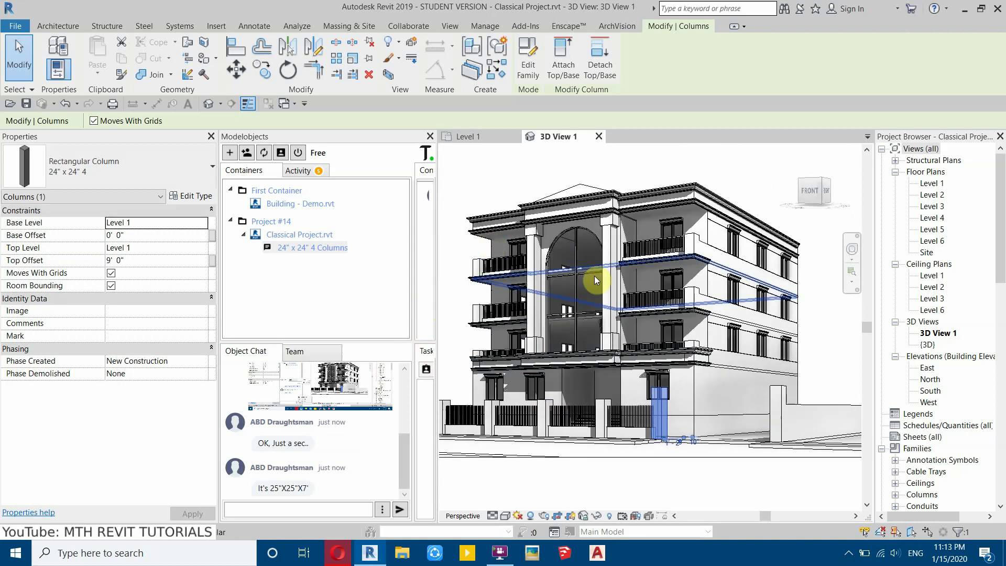
{"action": "scroll", "coordinate": [557, 291], "scroll_direction": "down", "scroll_amount": 2}
{"action": "scroll", "coordinate": [595, 366], "scroll_direction": "up", "scroll_amount": 3}
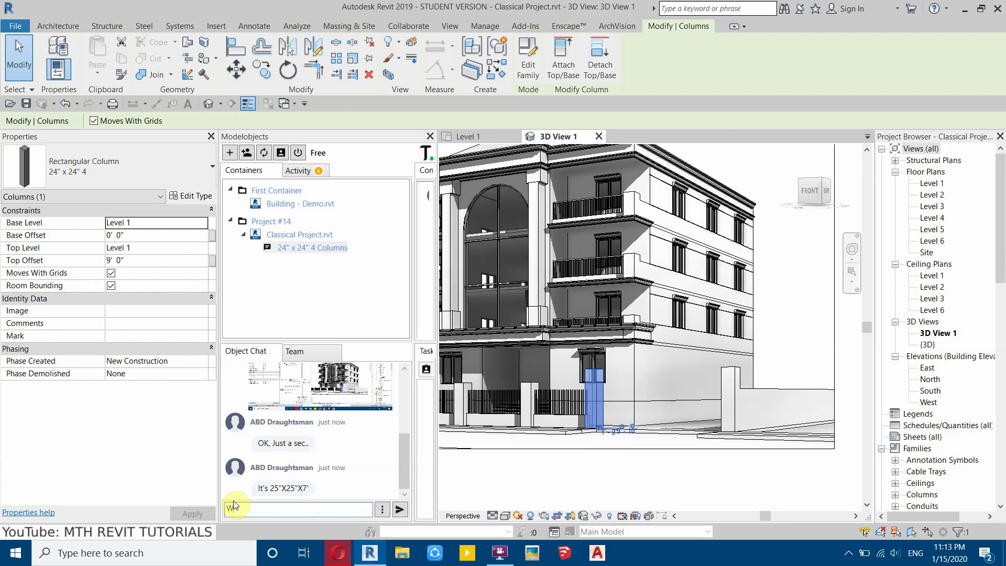
- Post 'Work on garage' in the column chat, make it a task, and widen the Modelobjects panel
{"action": "type", "text": "ork on garage"}
{"action": "key", "text": "Return"}
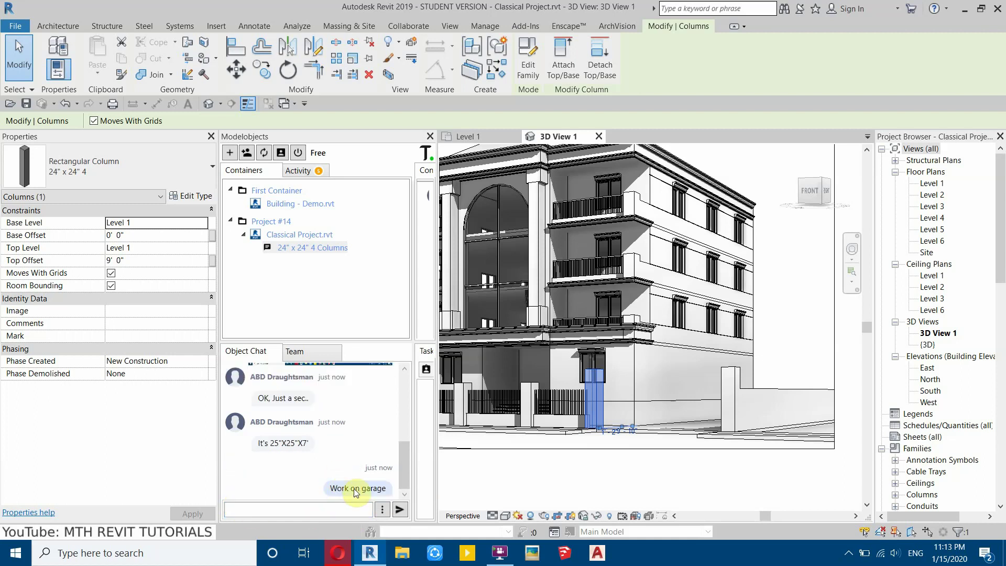
{"action": "right_click", "coordinate": [355, 491]}
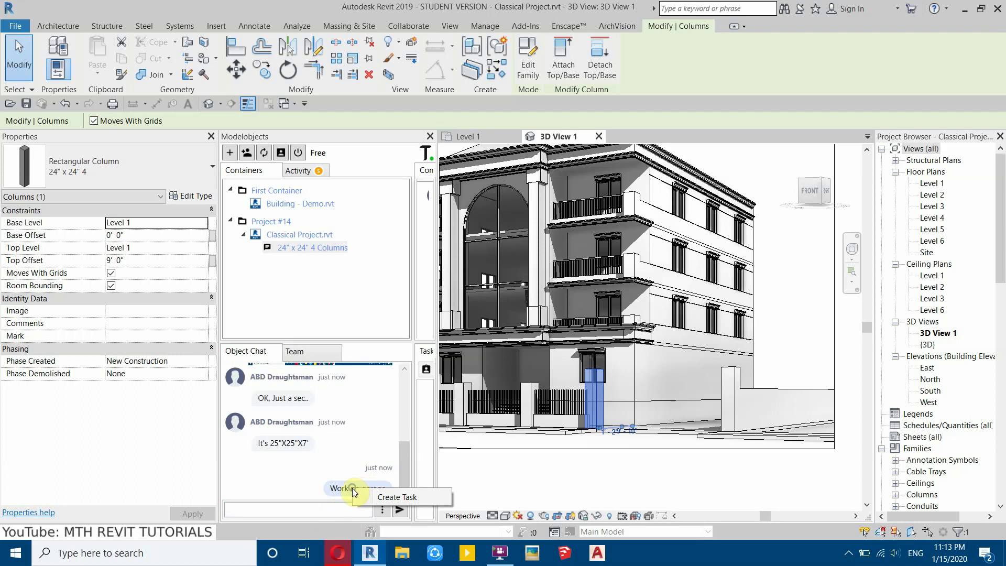
{"action": "left_click", "coordinate": [378, 498]}
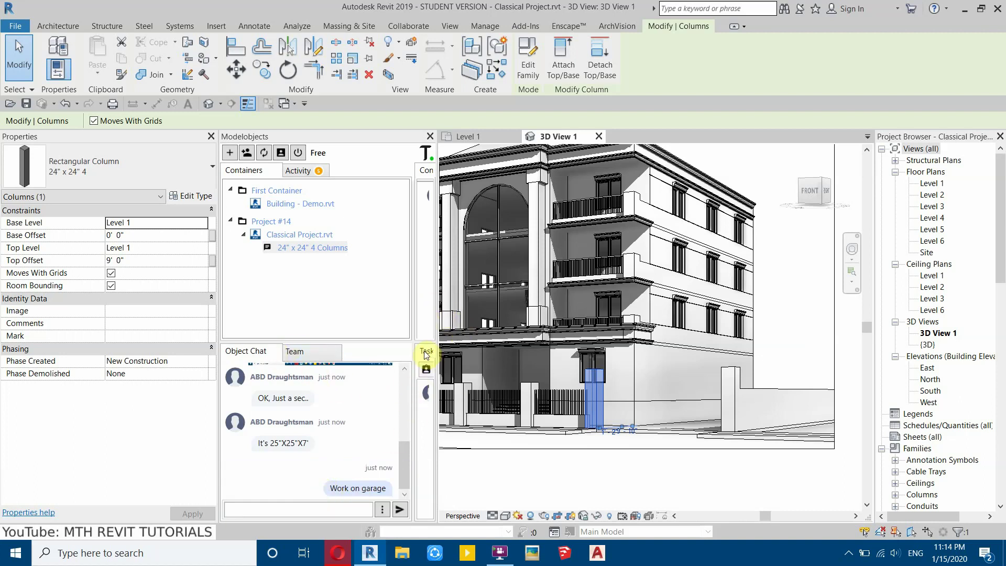
{"action": "left_click_drag", "start_coordinate": [436, 293], "coordinate": [348, 321]}
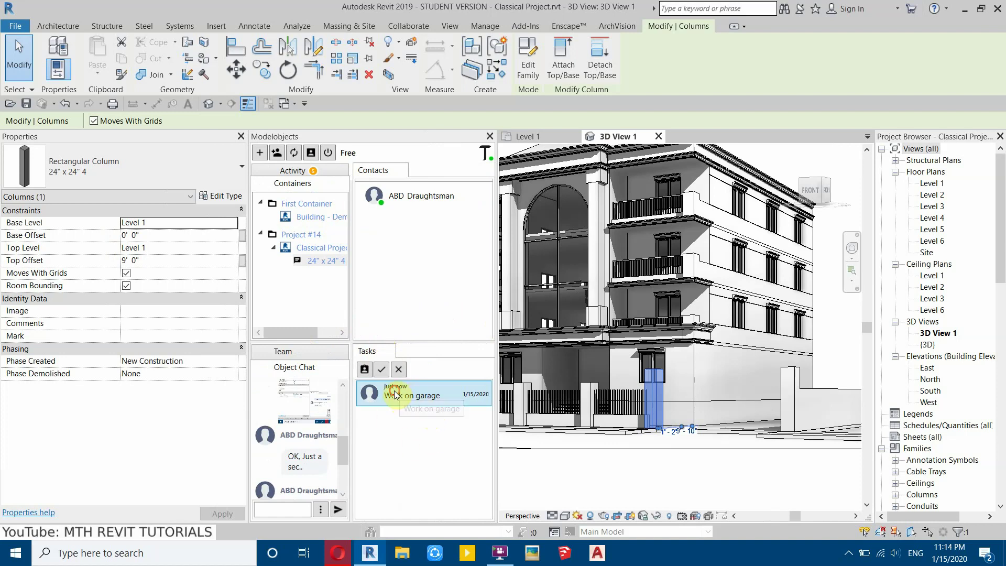
- Assign the Work on garage task to ABD Draughtsman
{"action": "left_click", "coordinate": [365, 370]}
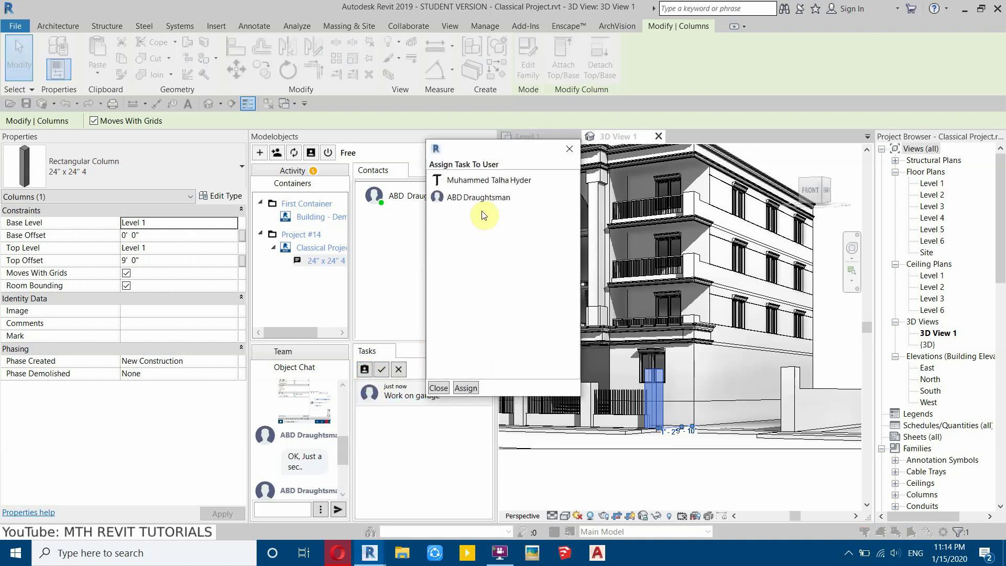
{"action": "left_click", "coordinate": [475, 197]}
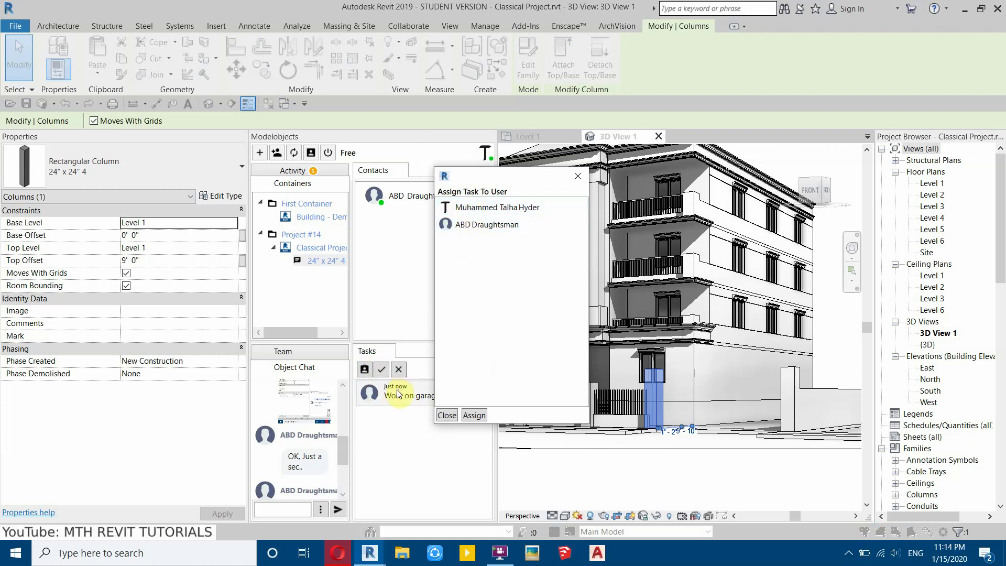
{"action": "left_click", "coordinate": [466, 226]}
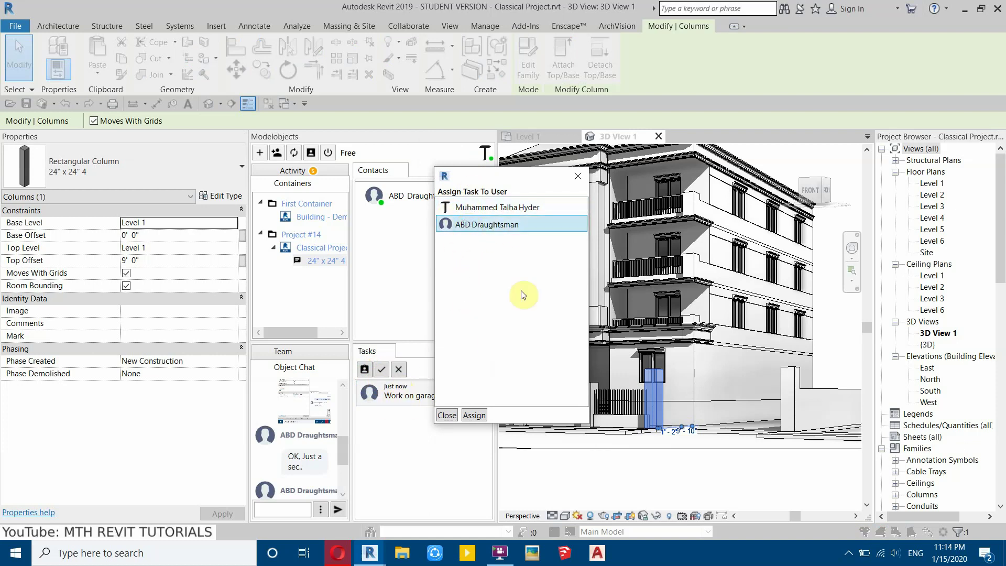
{"action": "left_click", "coordinate": [485, 417]}
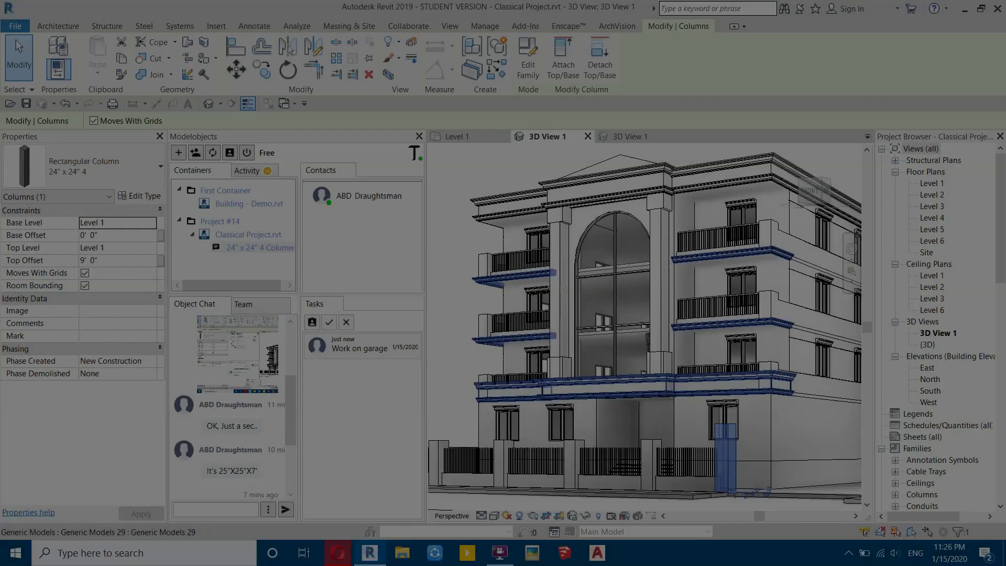
{"action": "scroll", "coordinate": [498, 334], "scroll_direction": "up", "scroll_amount": 5}
{"action": "scroll", "coordinate": [573, 292], "scroll_direction": "up", "scroll_amount": 3}
{"action": "middle_click_drag", "start_coordinate": [580, 314], "coordinate": [506, 298]}
{"action": "scroll", "coordinate": [575, 297], "scroll_direction": "up", "scroll_amount": 2}
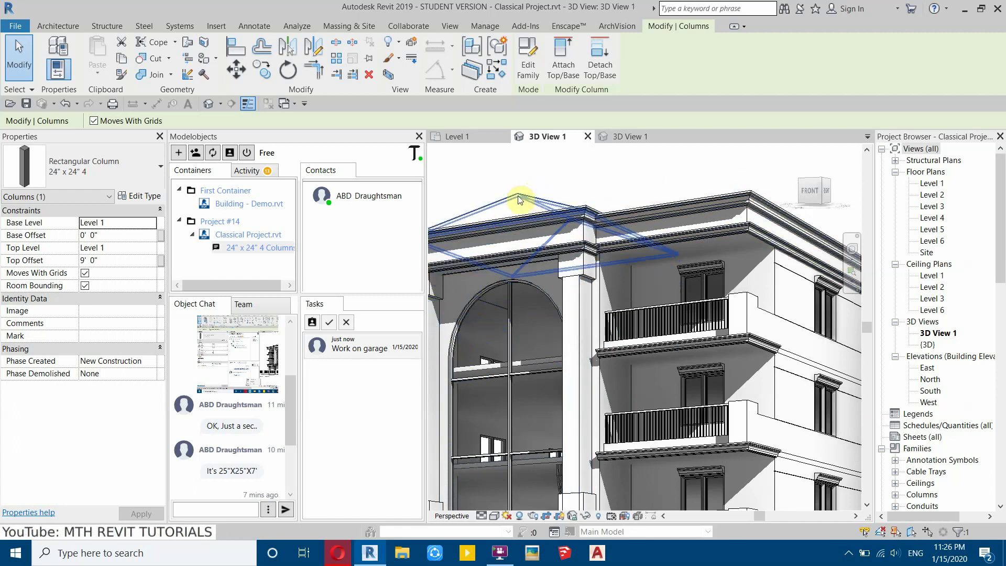
- Begin adding a file to the column chat from the For Tutorial folder
{"action": "left_click_drag", "start_coordinate": [292, 402], "coordinate": [293, 451]}
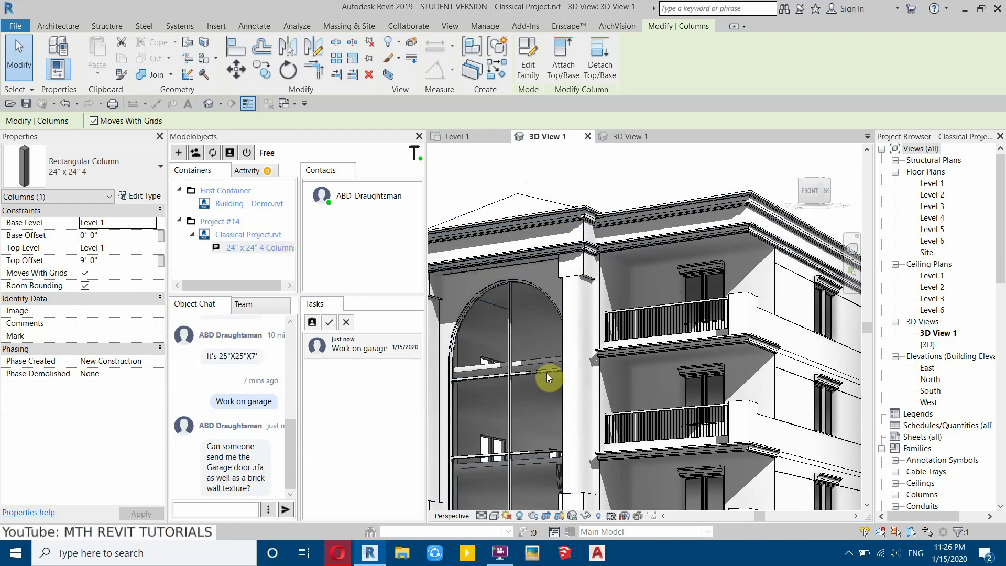
{"action": "middle_click_drag", "start_coordinate": [550, 362], "coordinate": [514, 367], "text": "shift"}
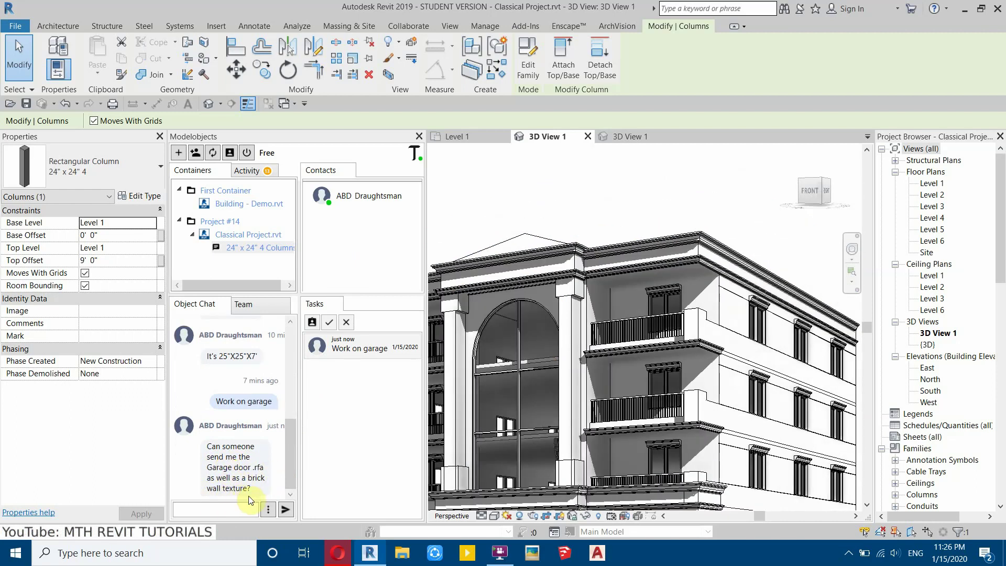
{"action": "left_click", "coordinate": [269, 511]}
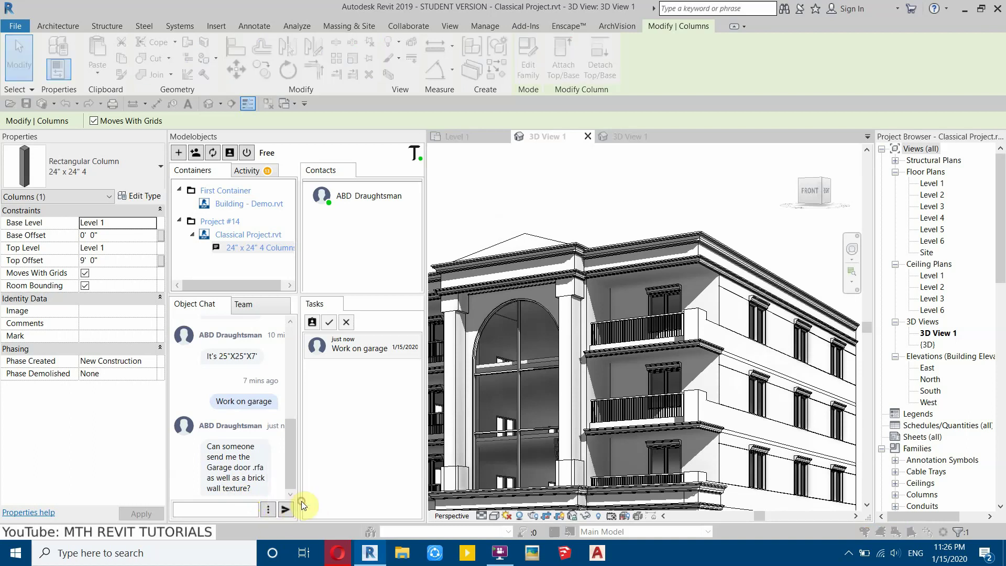
{"action": "left_click", "coordinate": [301, 500]}
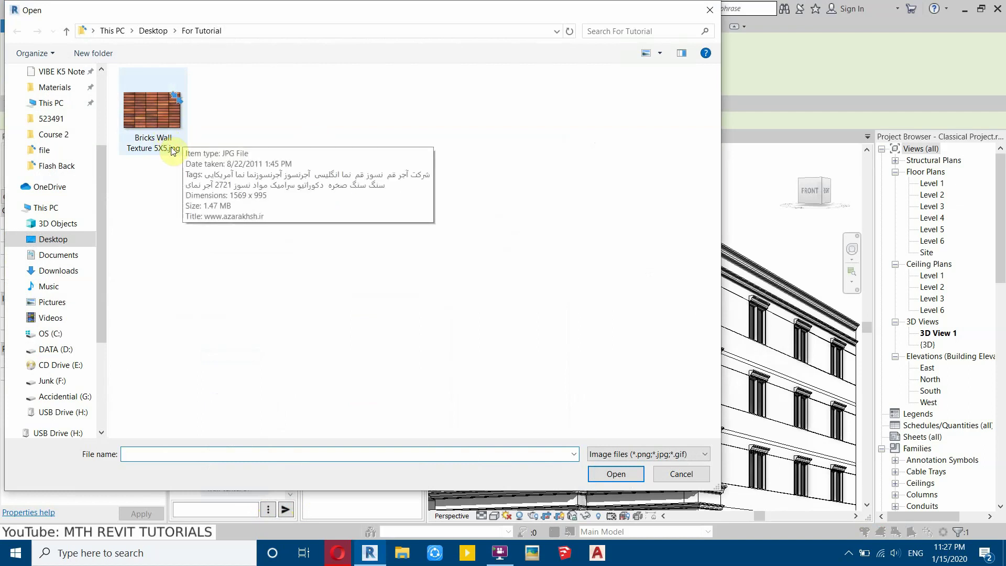
- Send Door-Overhead-Sectional.rfa to the column chat, with the file filter set to All files
{"action": "left_click", "coordinate": [629, 459]}
{"action": "left_click", "coordinate": [609, 477]}
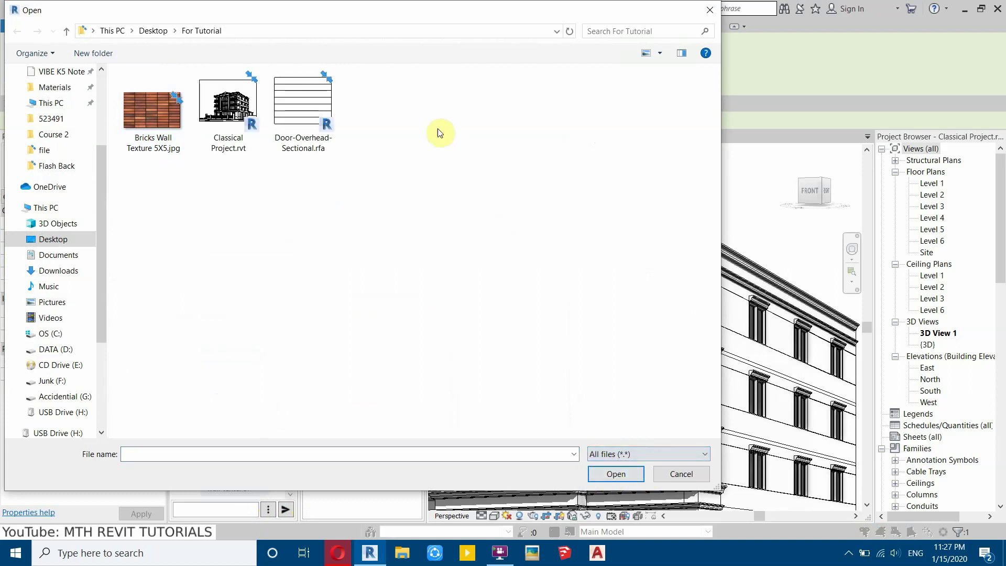
{"action": "left_click", "coordinate": [321, 126]}
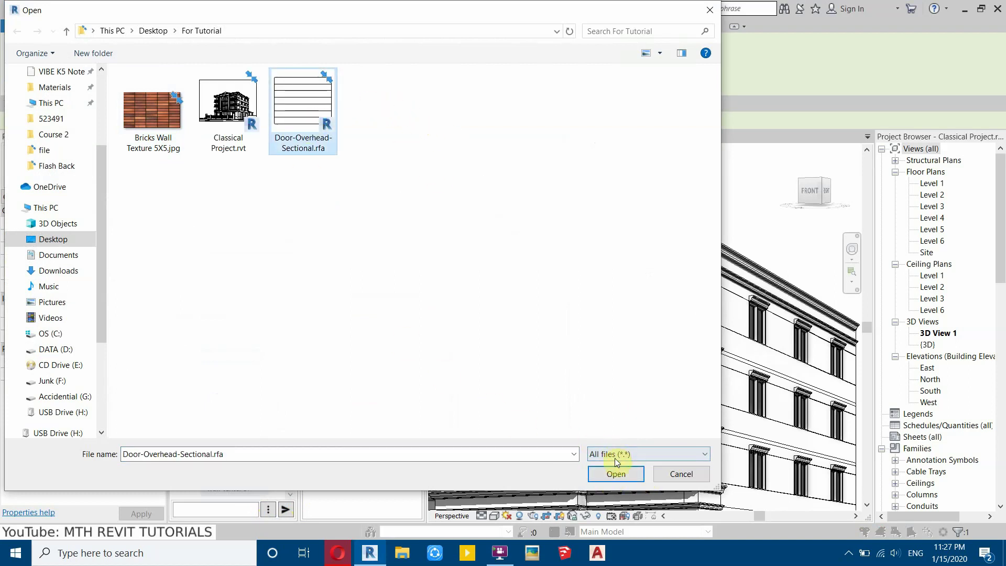
{"action": "left_click", "coordinate": [617, 474]}
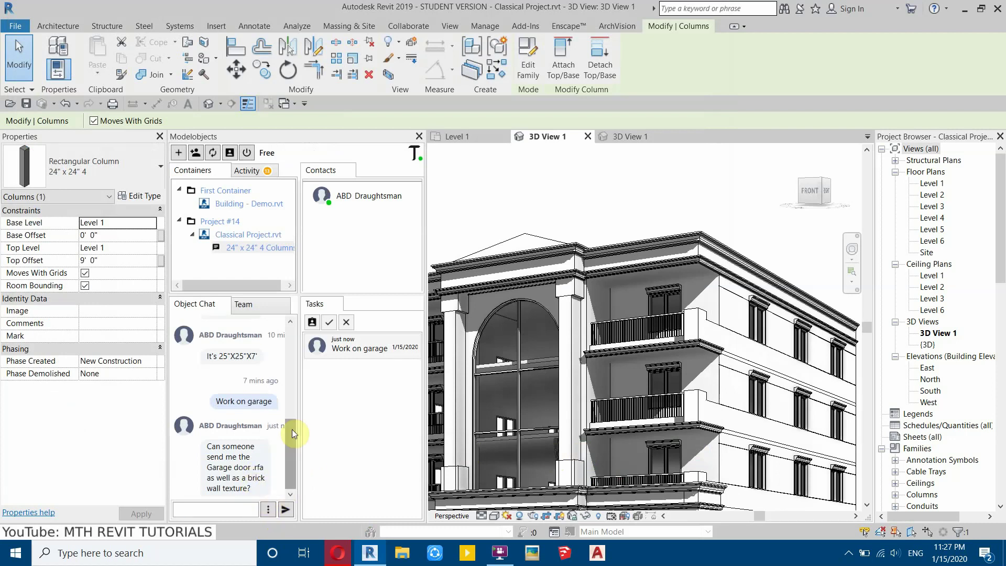
- Attach and send Bricks Wall Texture 5X5.jpg to the column chat
{"action": "scroll", "coordinate": [279, 471], "scroll_direction": "down", "scroll_amount": 2}
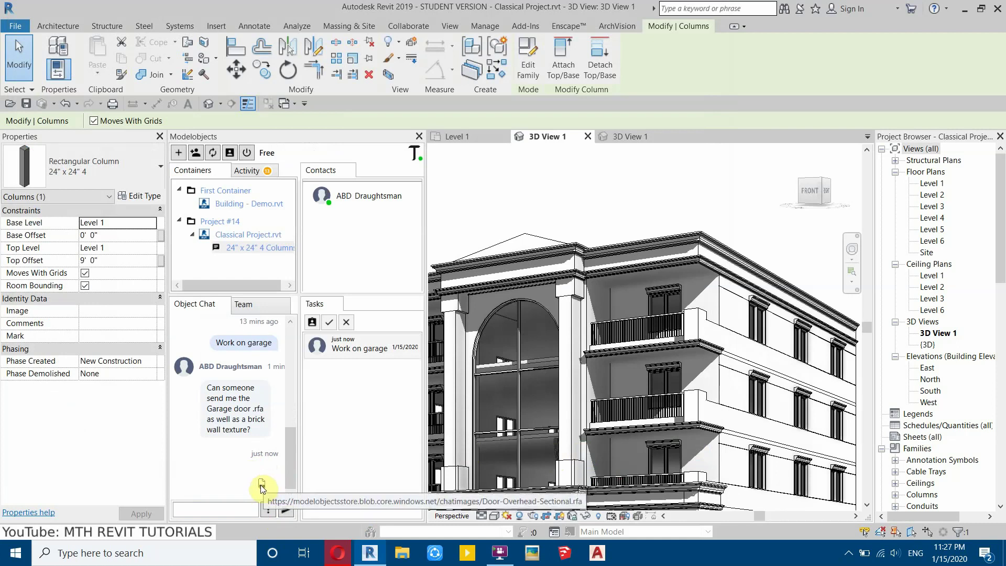
{"action": "left_click", "coordinate": [268, 509]}
{"action": "left_click", "coordinate": [291, 495]}
{"action": "left_click", "coordinate": [175, 125]}
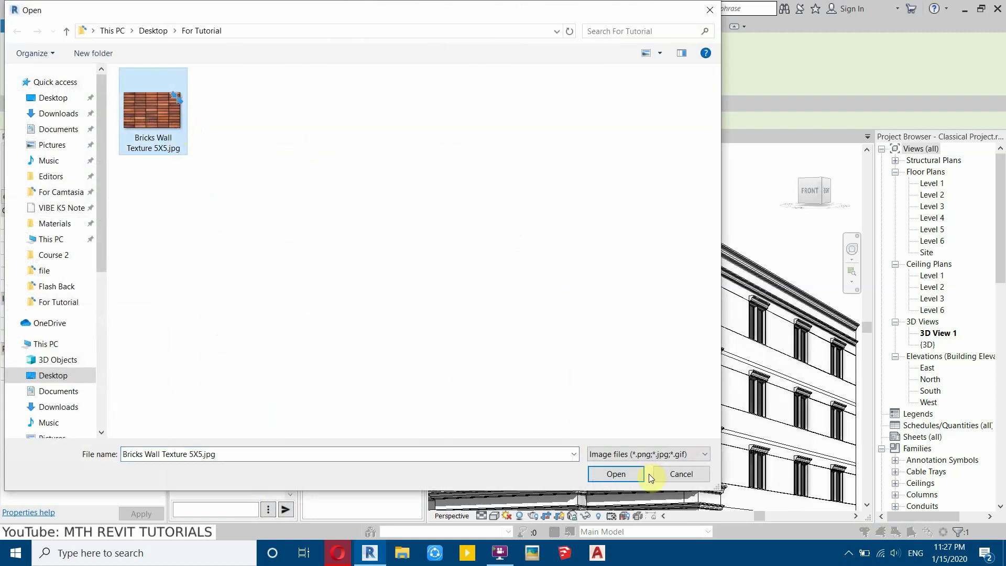
{"action": "left_click", "coordinate": [627, 467]}
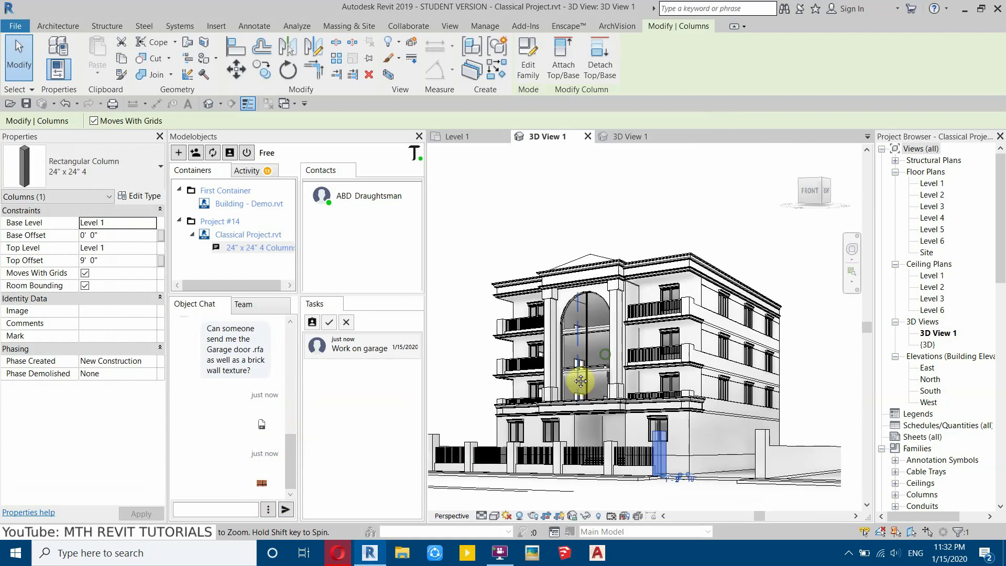
{"action": "scroll", "coordinate": [580, 381], "scroll_direction": "up", "scroll_amount": 3}
{"action": "scroll", "coordinate": [457, 321], "scroll_direction": "down", "scroll_amount": 2}
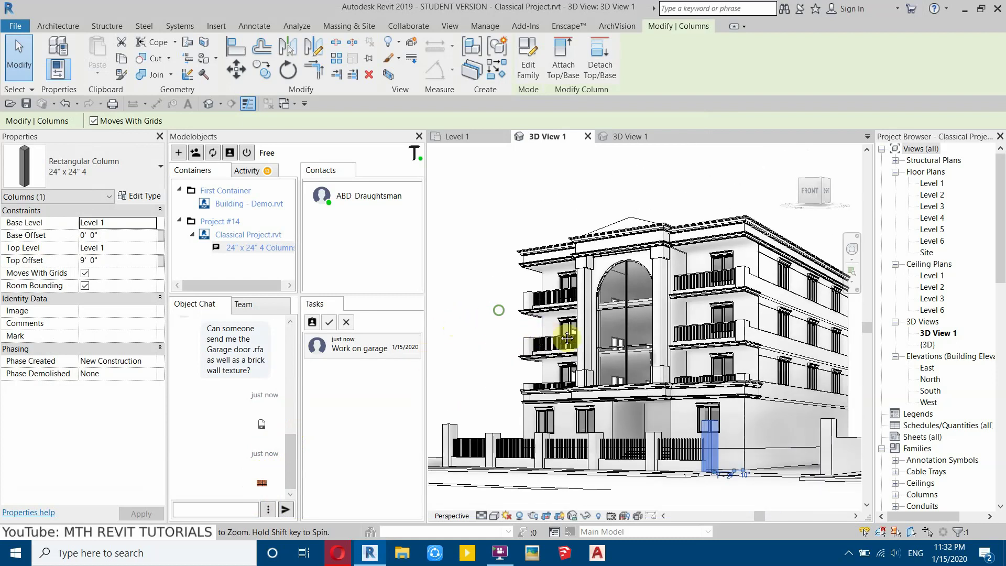
{"action": "scroll", "coordinate": [488, 319], "scroll_direction": "up", "scroll_amount": 3}
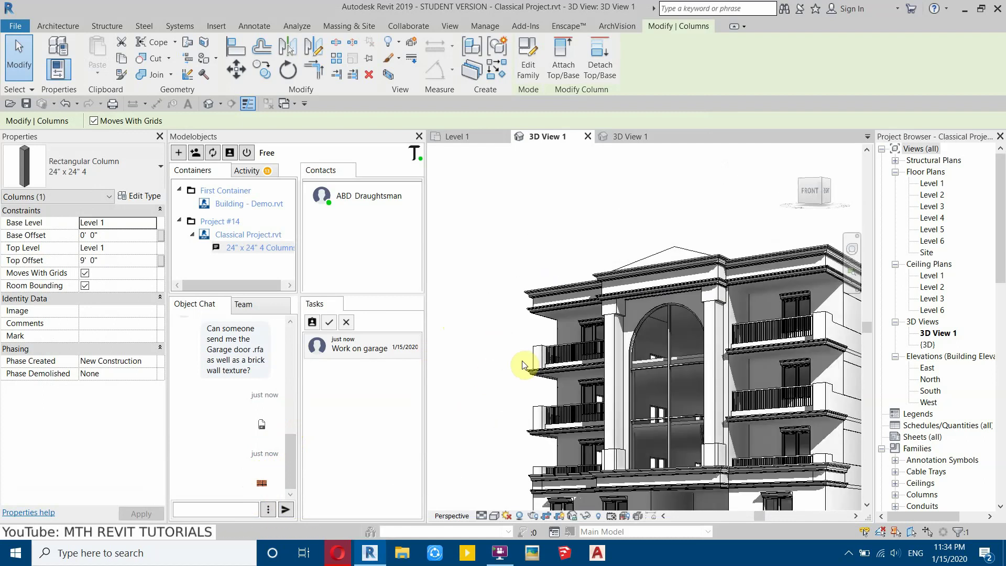
{"action": "scroll", "coordinate": [523, 365], "scroll_direction": "down", "scroll_amount": 2}
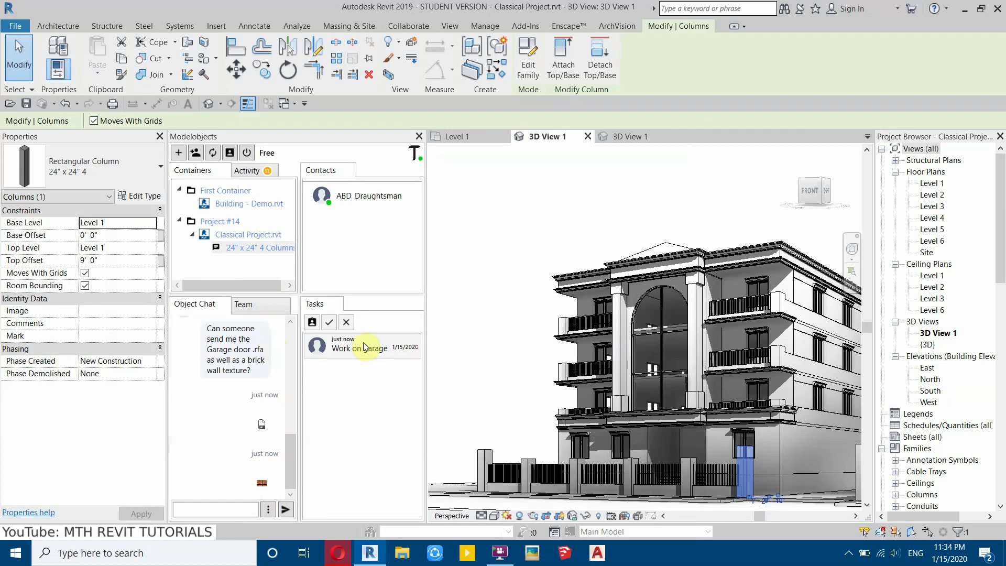
{"action": "scroll", "coordinate": [561, 325], "scroll_direction": "up", "scroll_amount": 2}
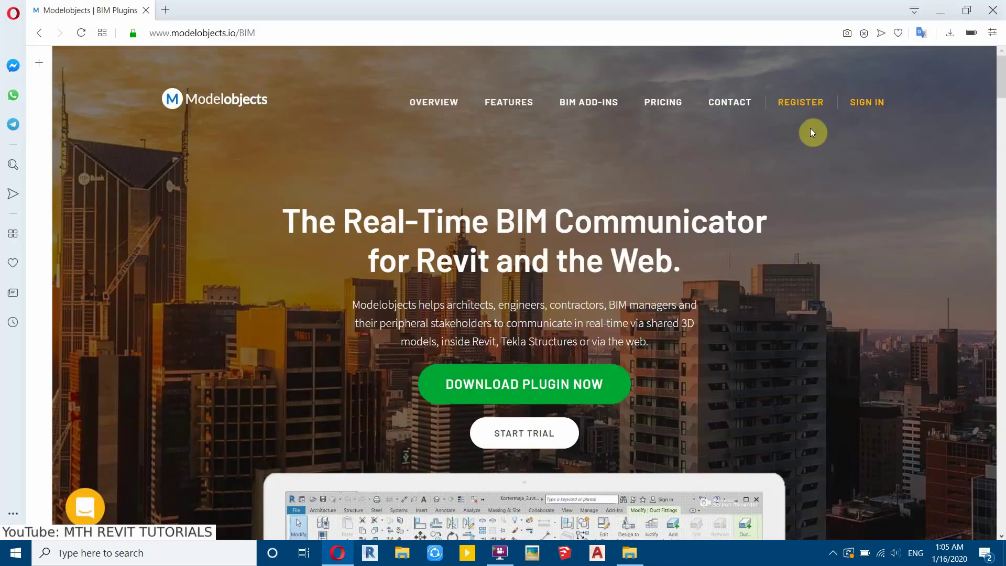
- Log into Modelobjects with the saved e-mail and account password, then scroll the Activity list
{"action": "left_click", "coordinate": [867, 112]}
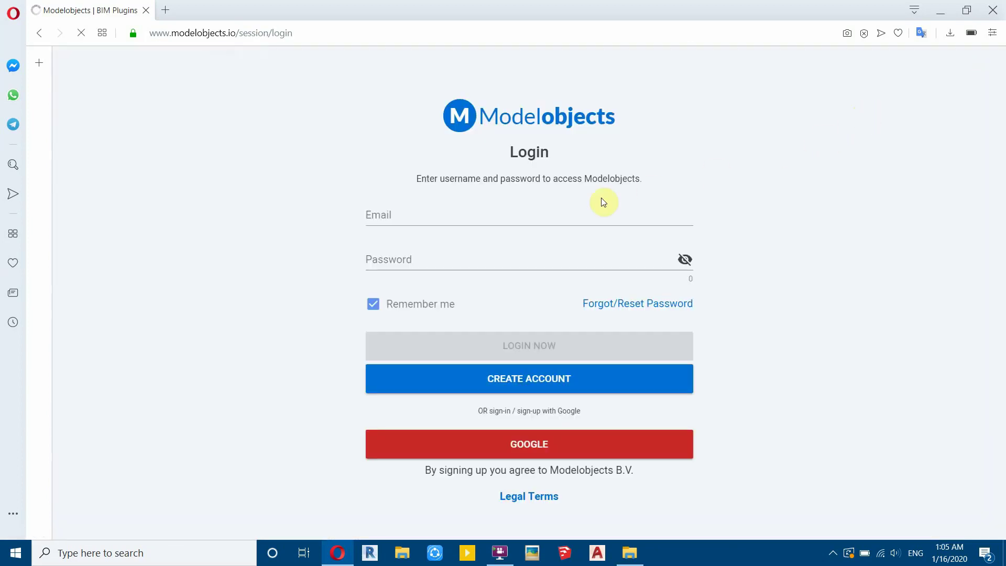
{"action": "left_click", "coordinate": [402, 219]}
{"action": "left_click", "coordinate": [400, 234]}
{"action": "left_click", "coordinate": [391, 262]}
{"action": "type", "text": "••"}
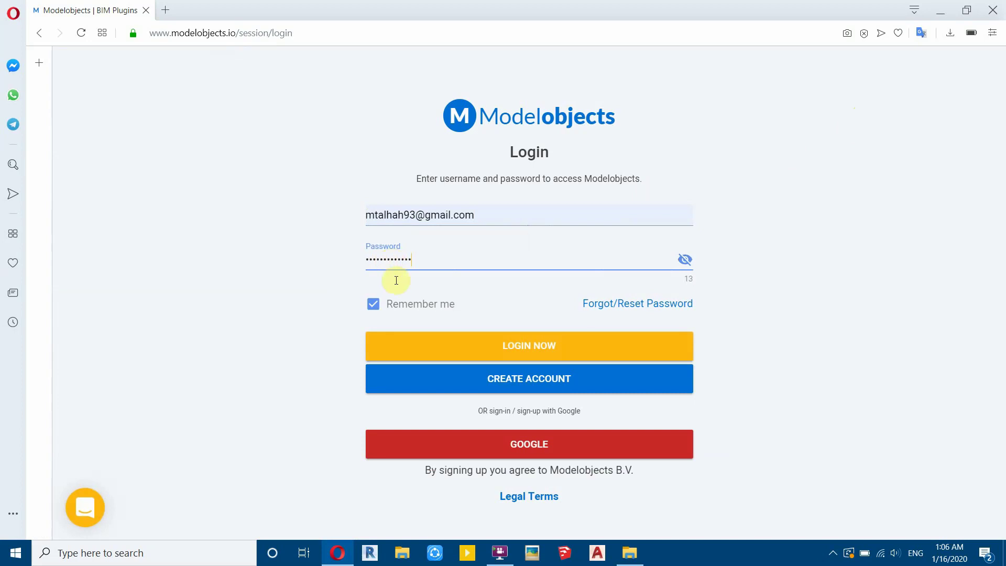
{"action": "left_click", "coordinate": [423, 339]}
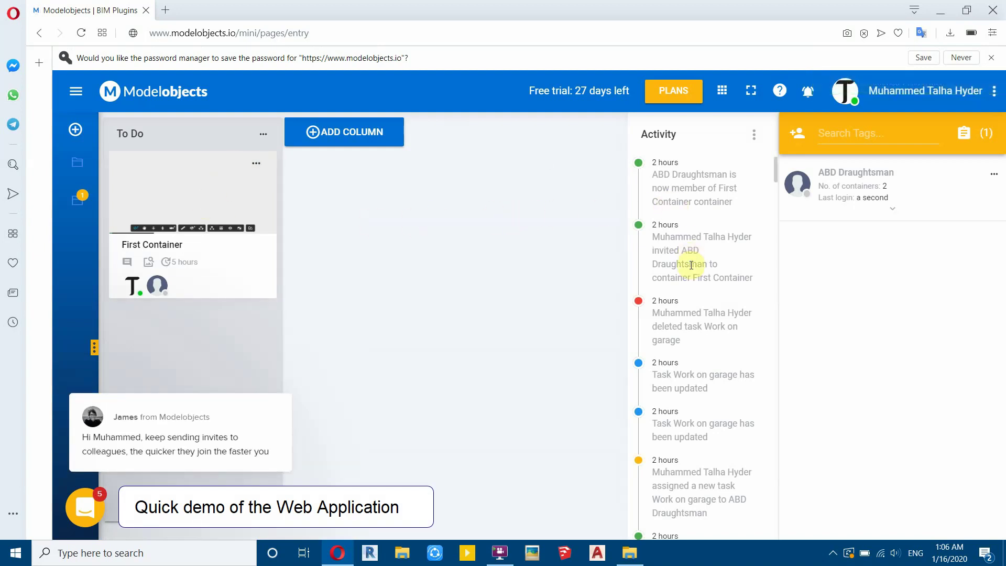
{"action": "scroll", "coordinate": [679, 199], "scroll_direction": "down", "scroll_amount": 5}
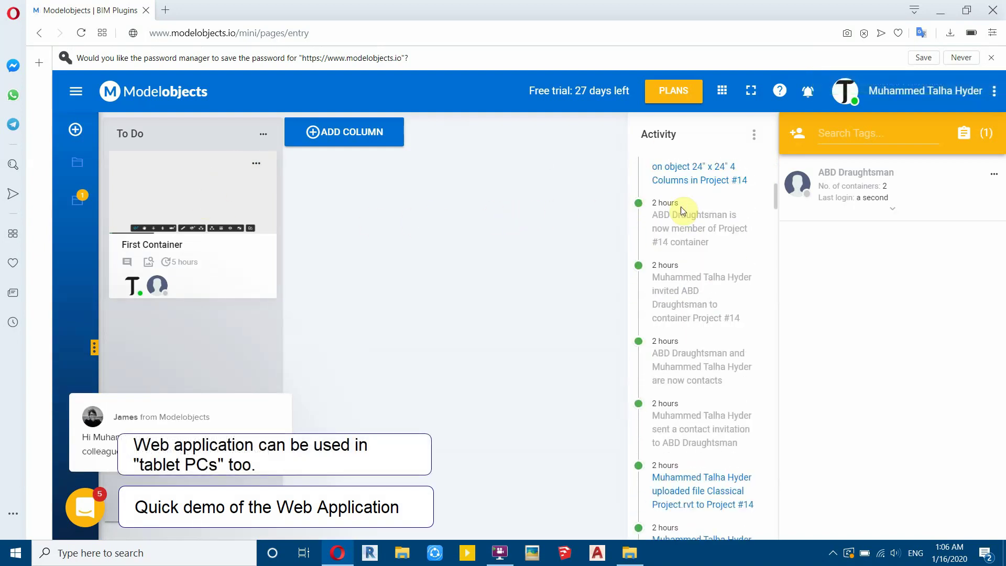